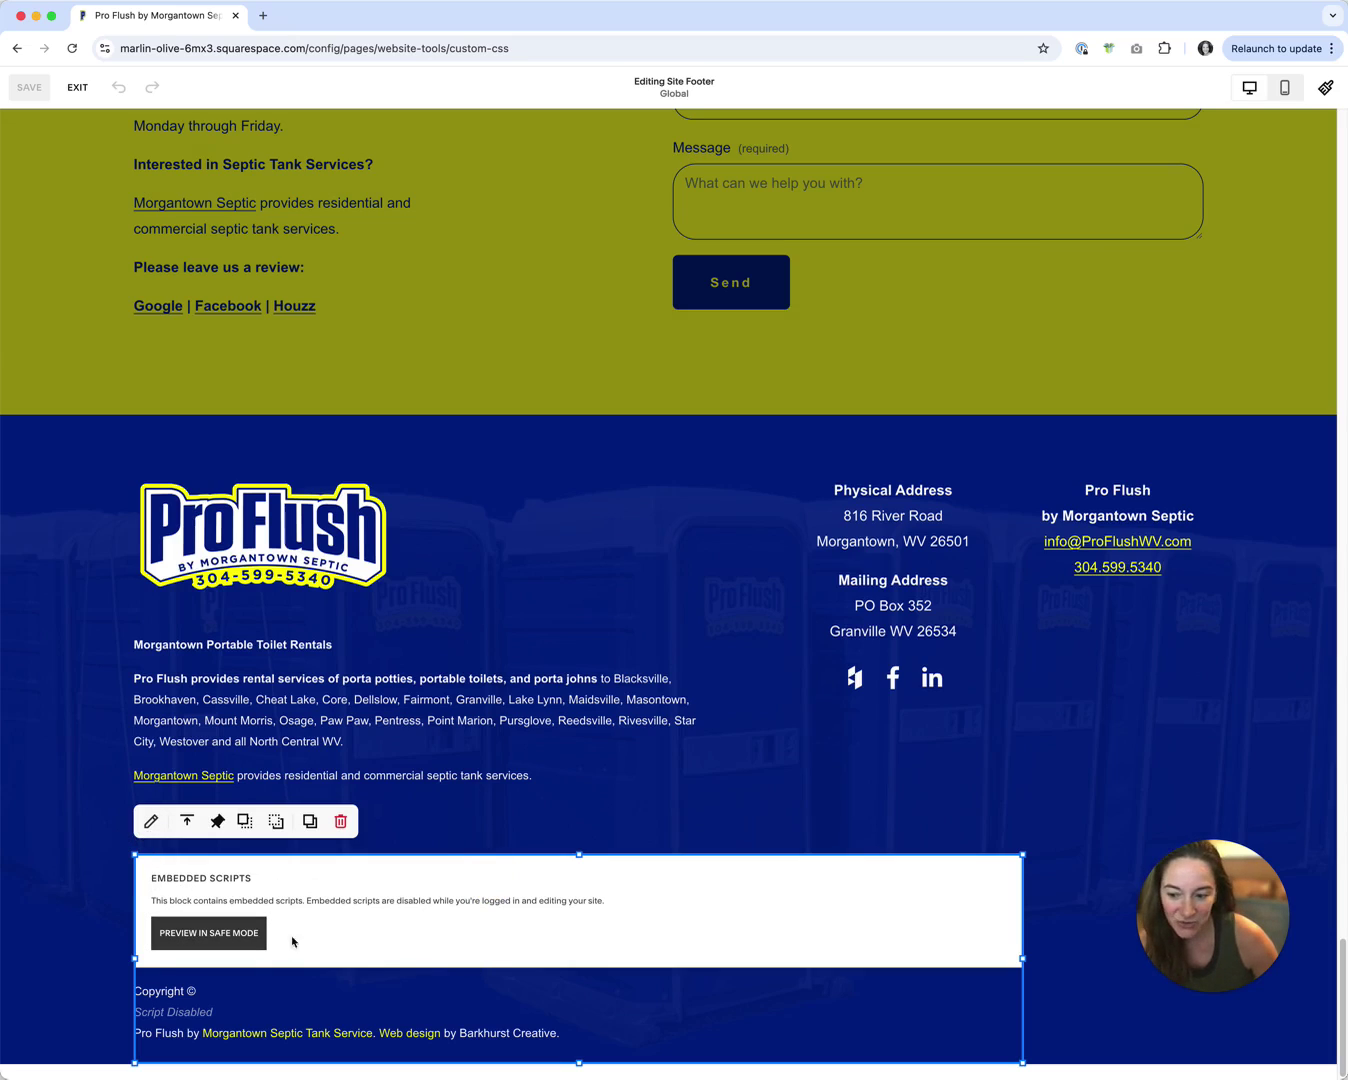
Shrink the footer's Embedded Scripts block in height and make it slightly narrower
click(213, 940)
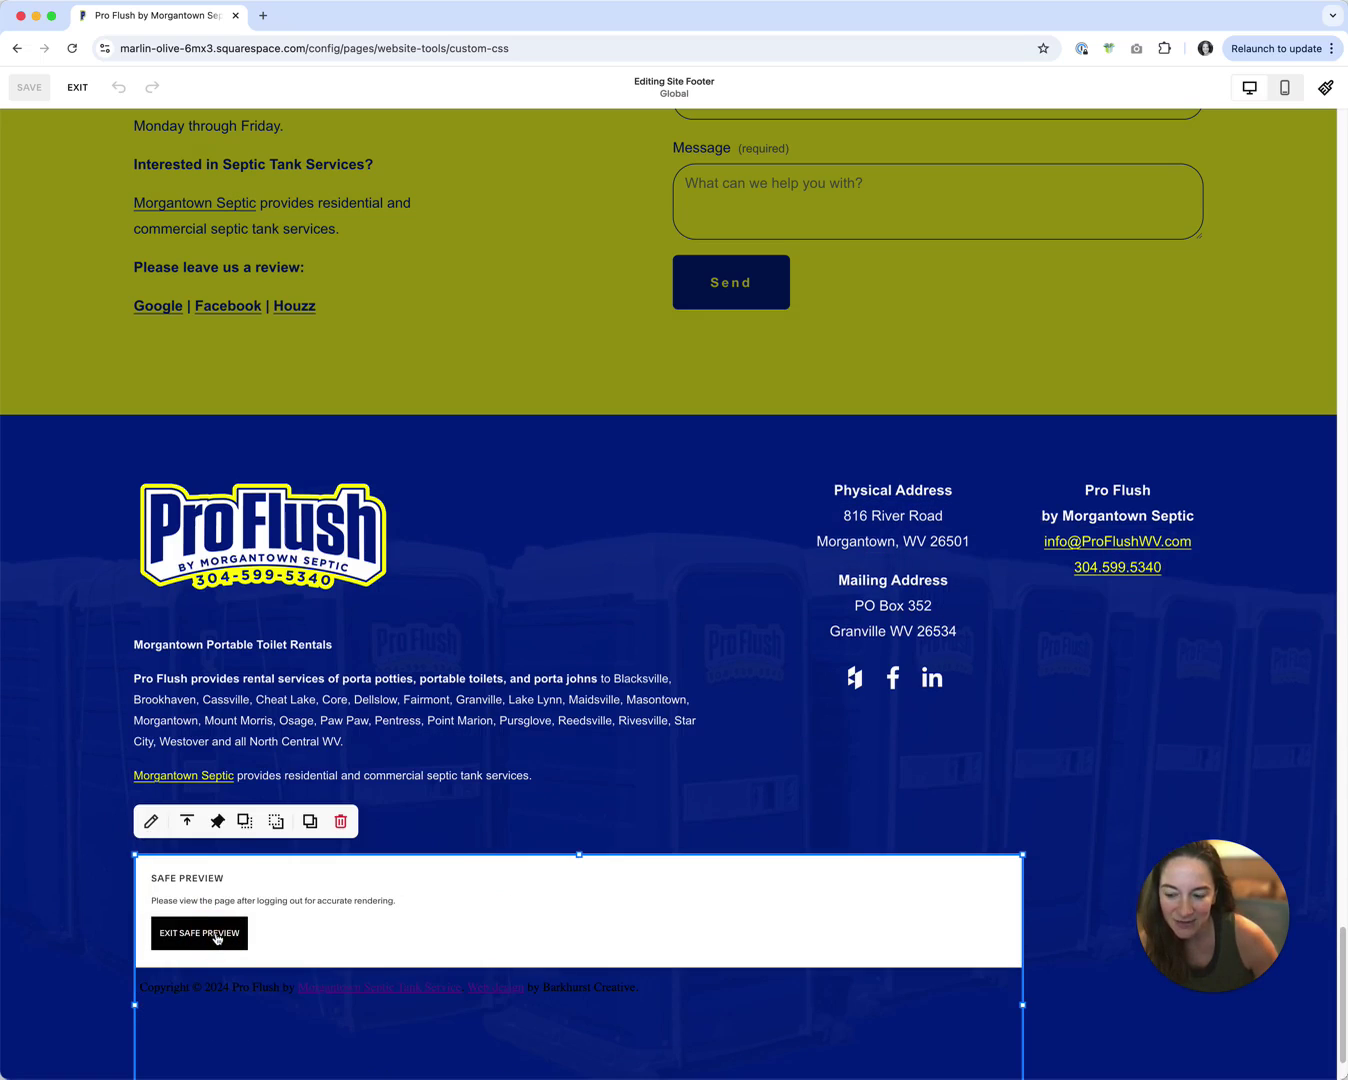
click(217, 935)
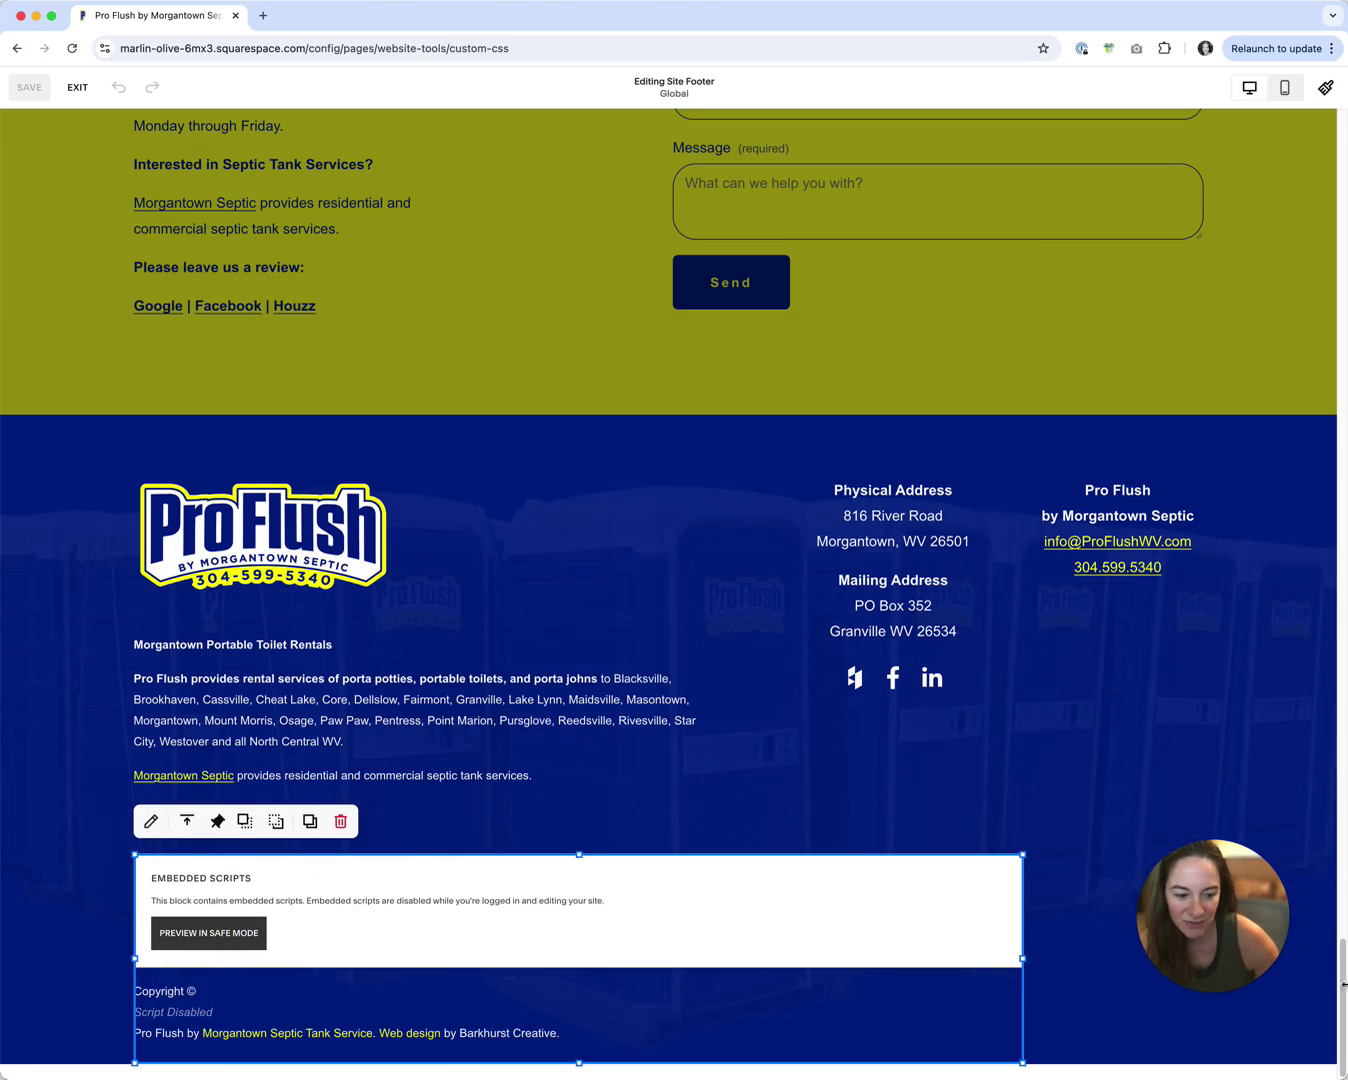
double_click(763, 40)
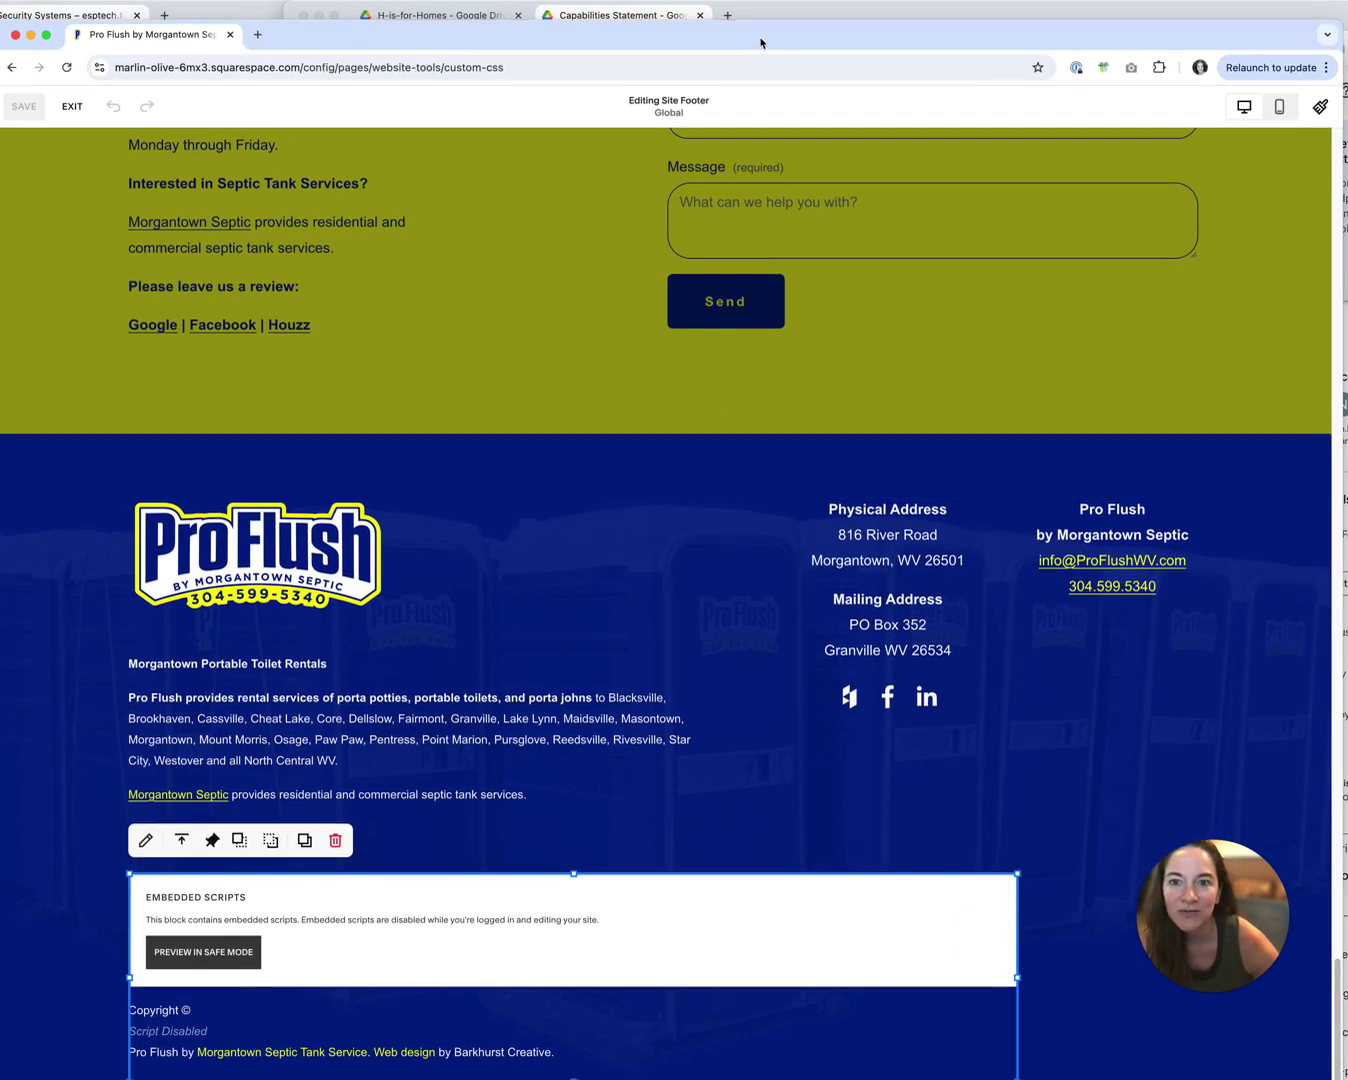
drag(576, 1065, 570, 1027)
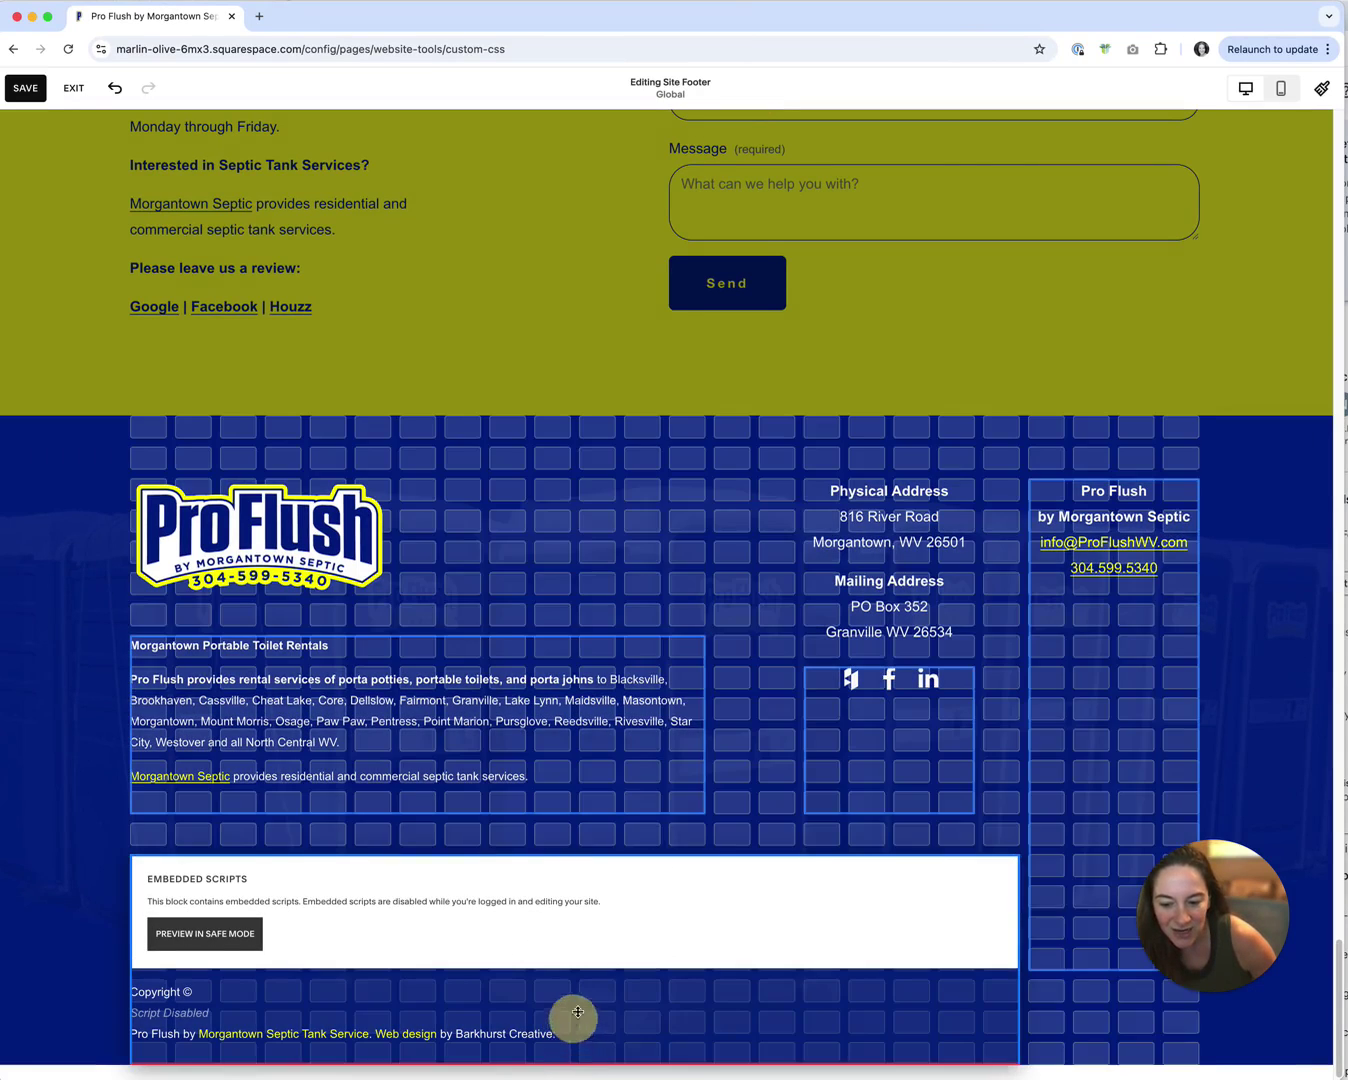
drag(573, 1065, 572, 1017)
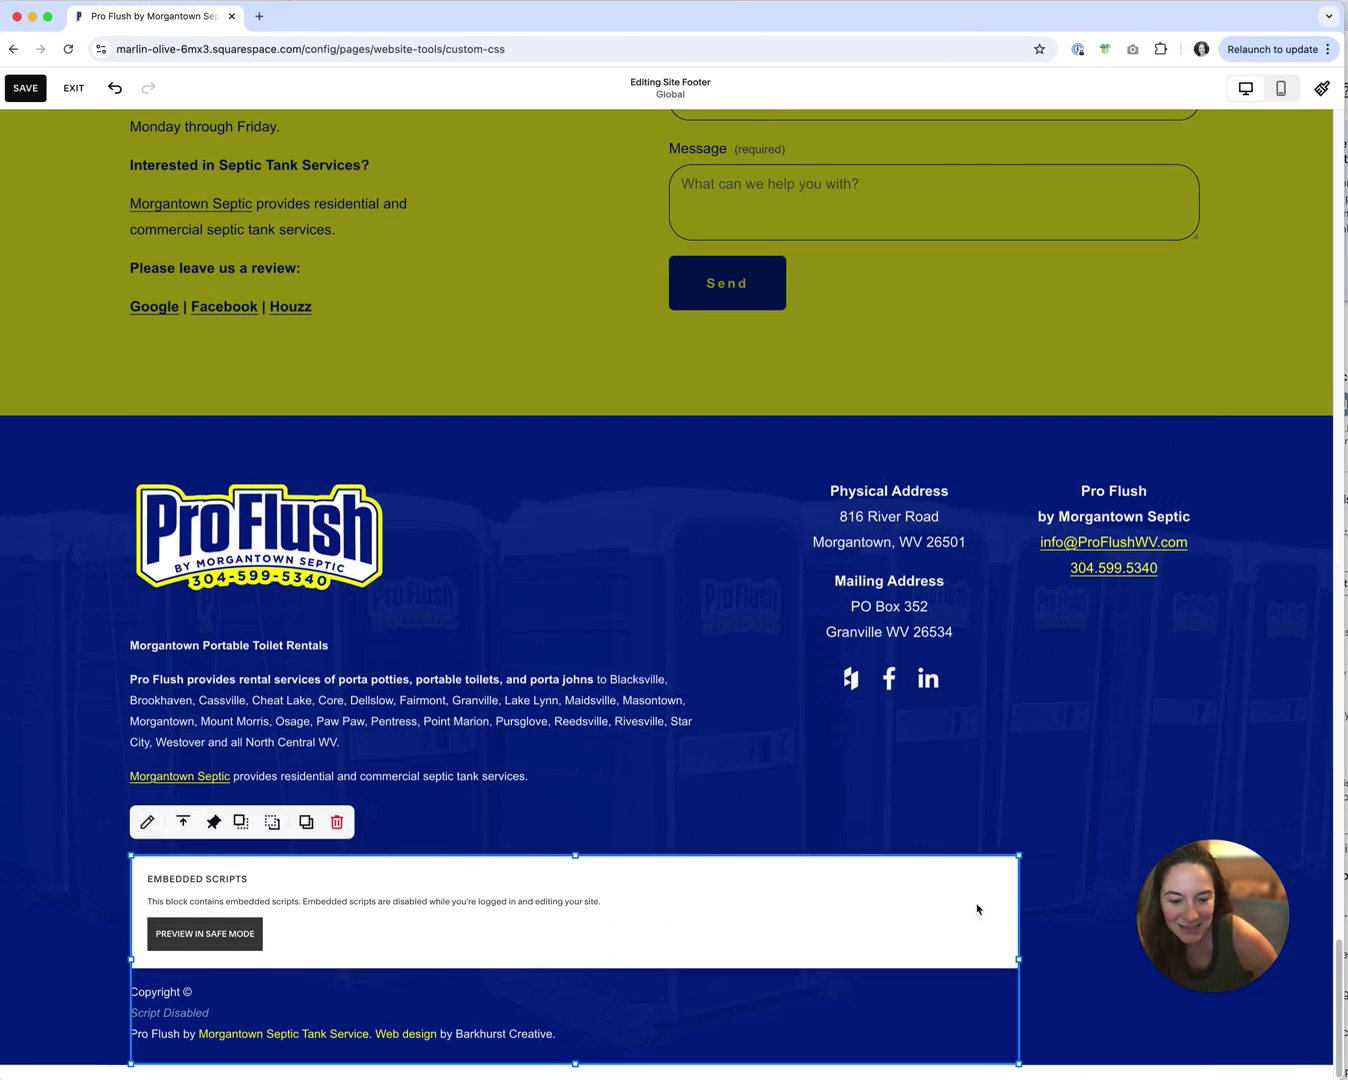
mouse_move(1018, 961)
mouse_down()
mouse_move(1064, 960)
mouse_move(990, 961)
mouse_up()
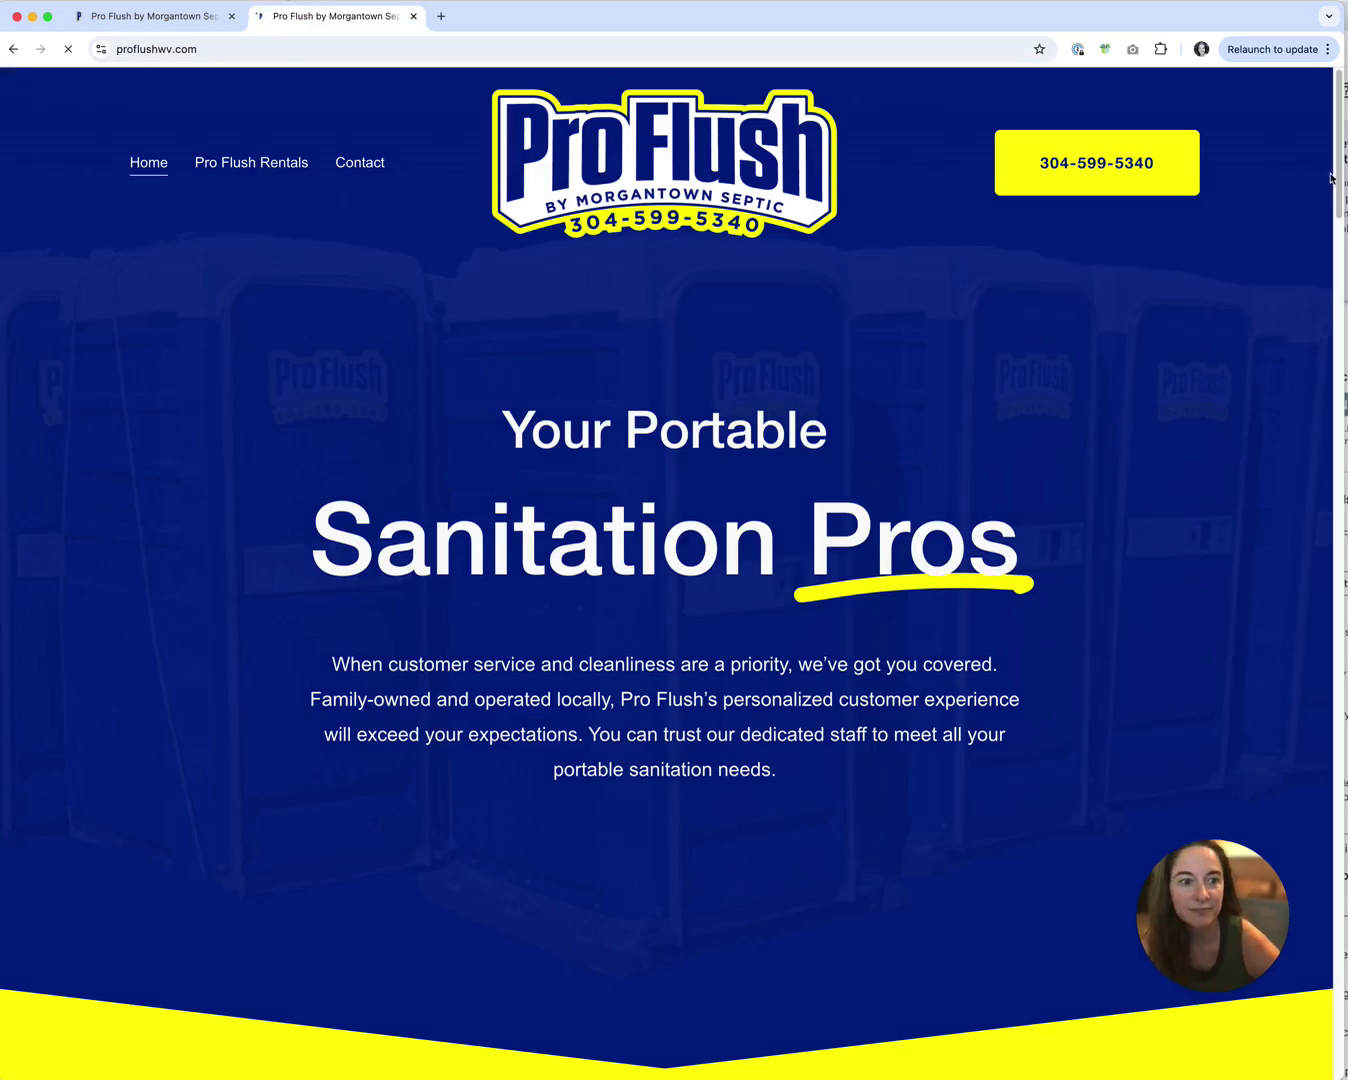
Scroll the live Pro Flush site down to its footer showing the 2024 copyright line
drag(1331, 178, 1138, 1068)
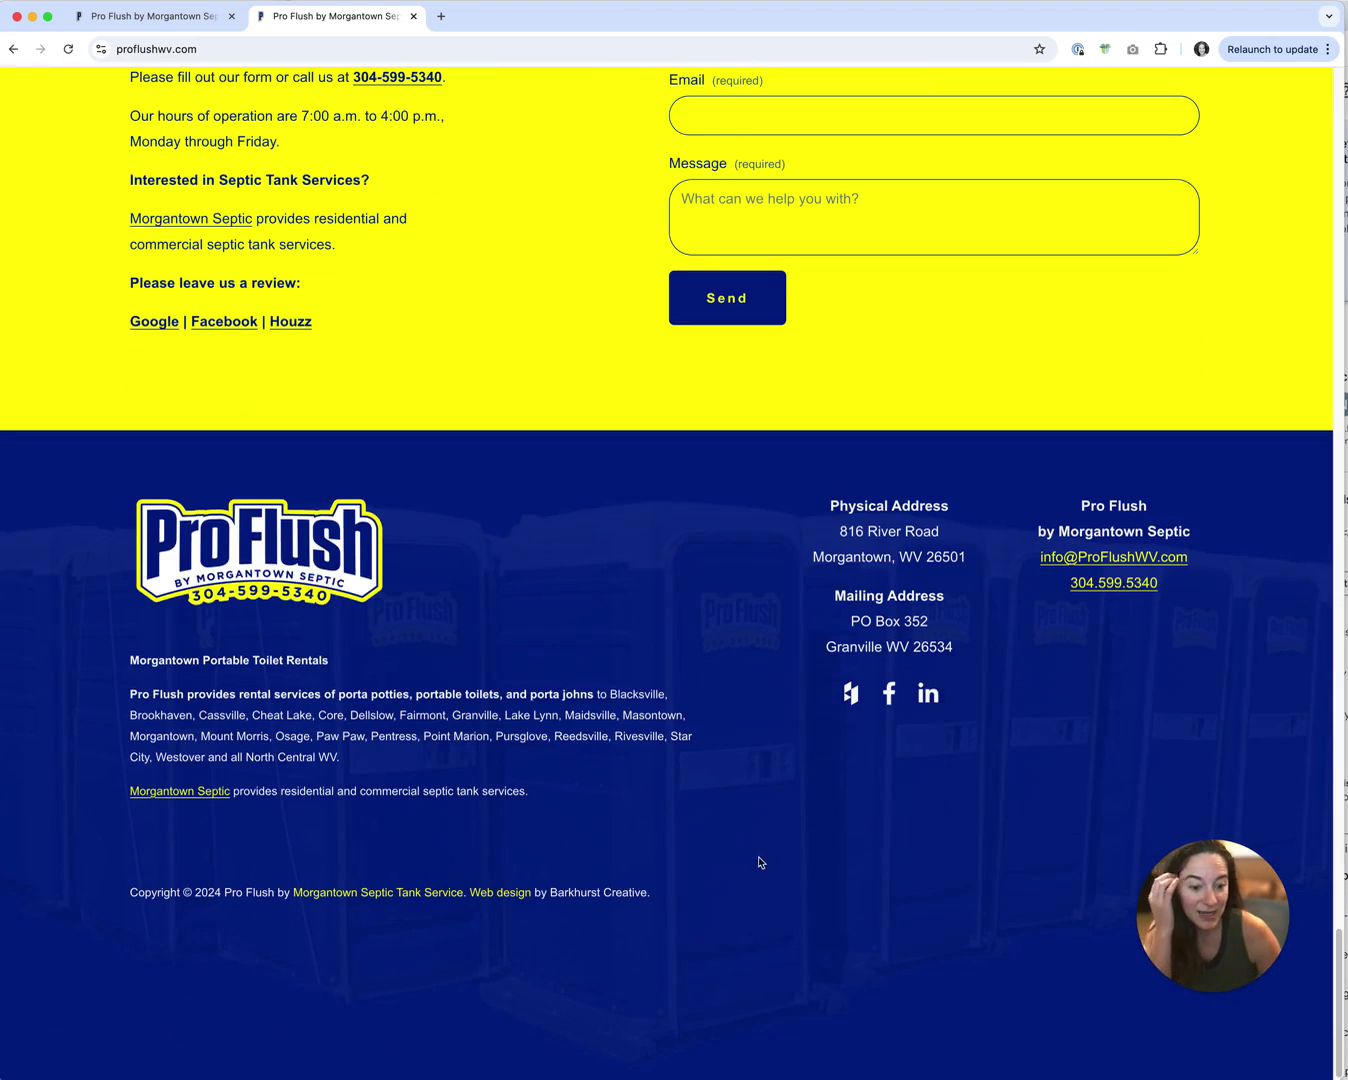
Inspect the live footer's code block in DevTools (about 1165×277 px), then return to the editor tab
right_click(792, 809)
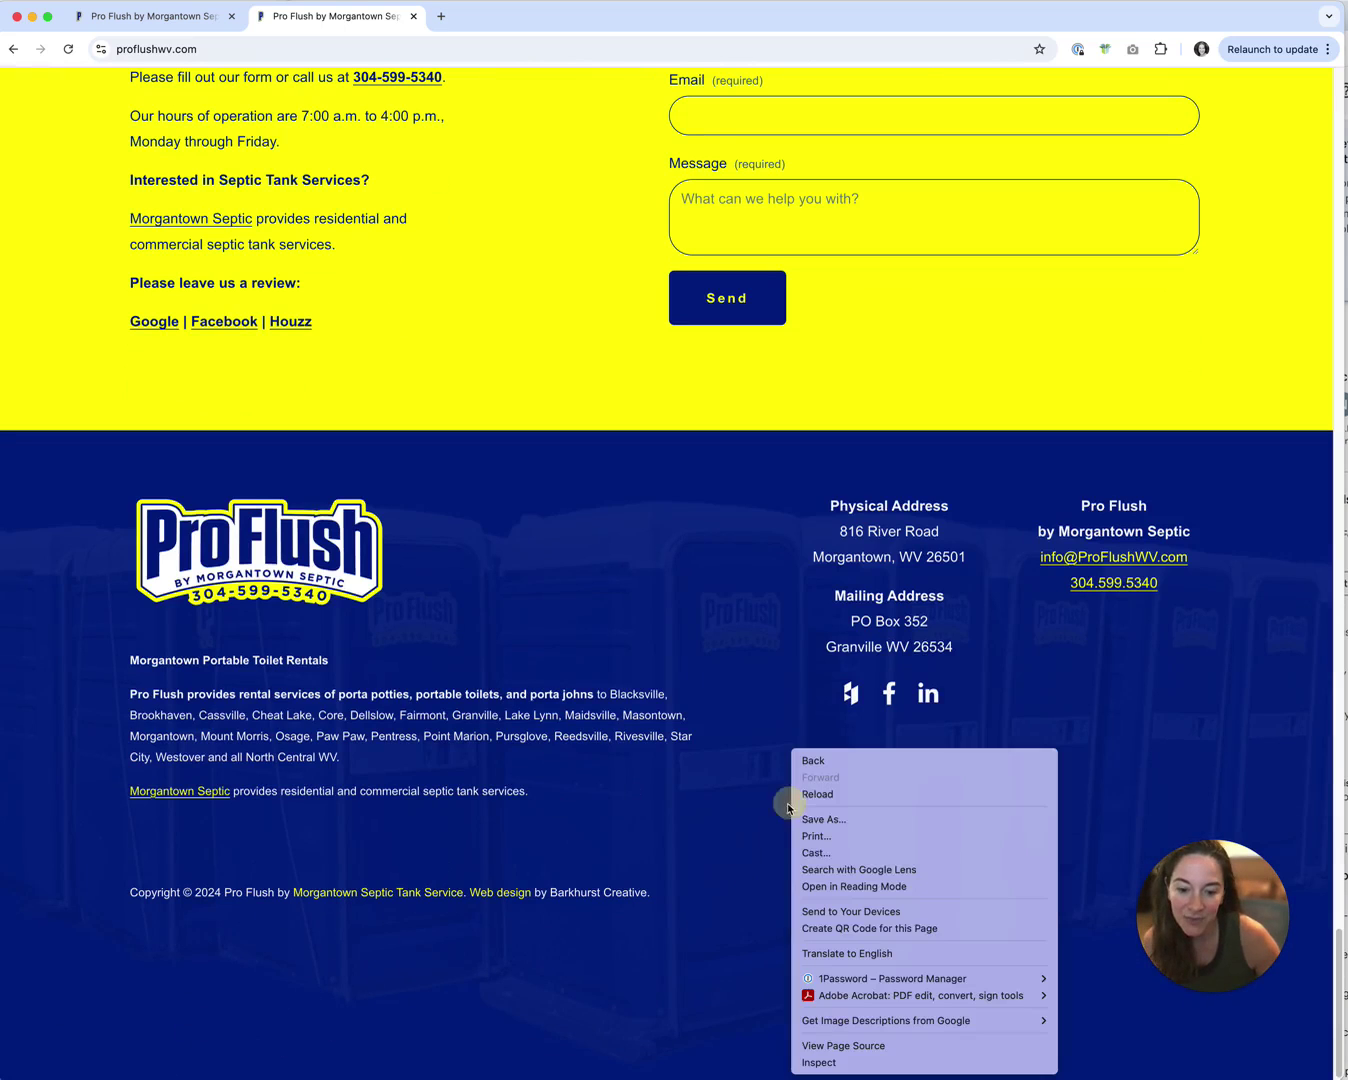
click(836, 1060)
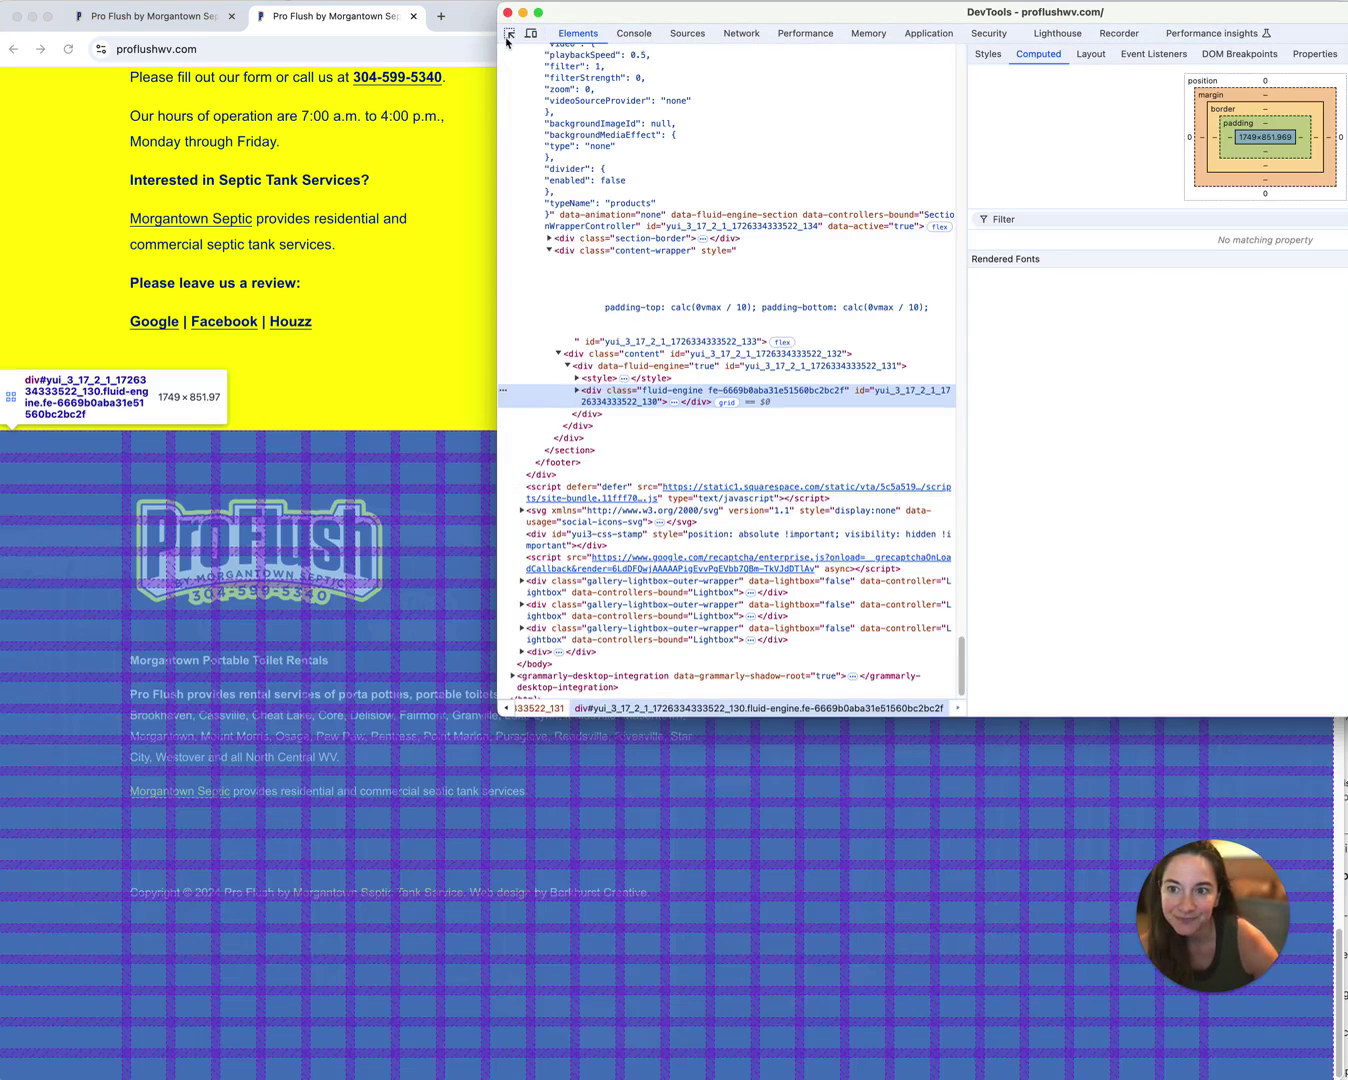
click(523, 56)
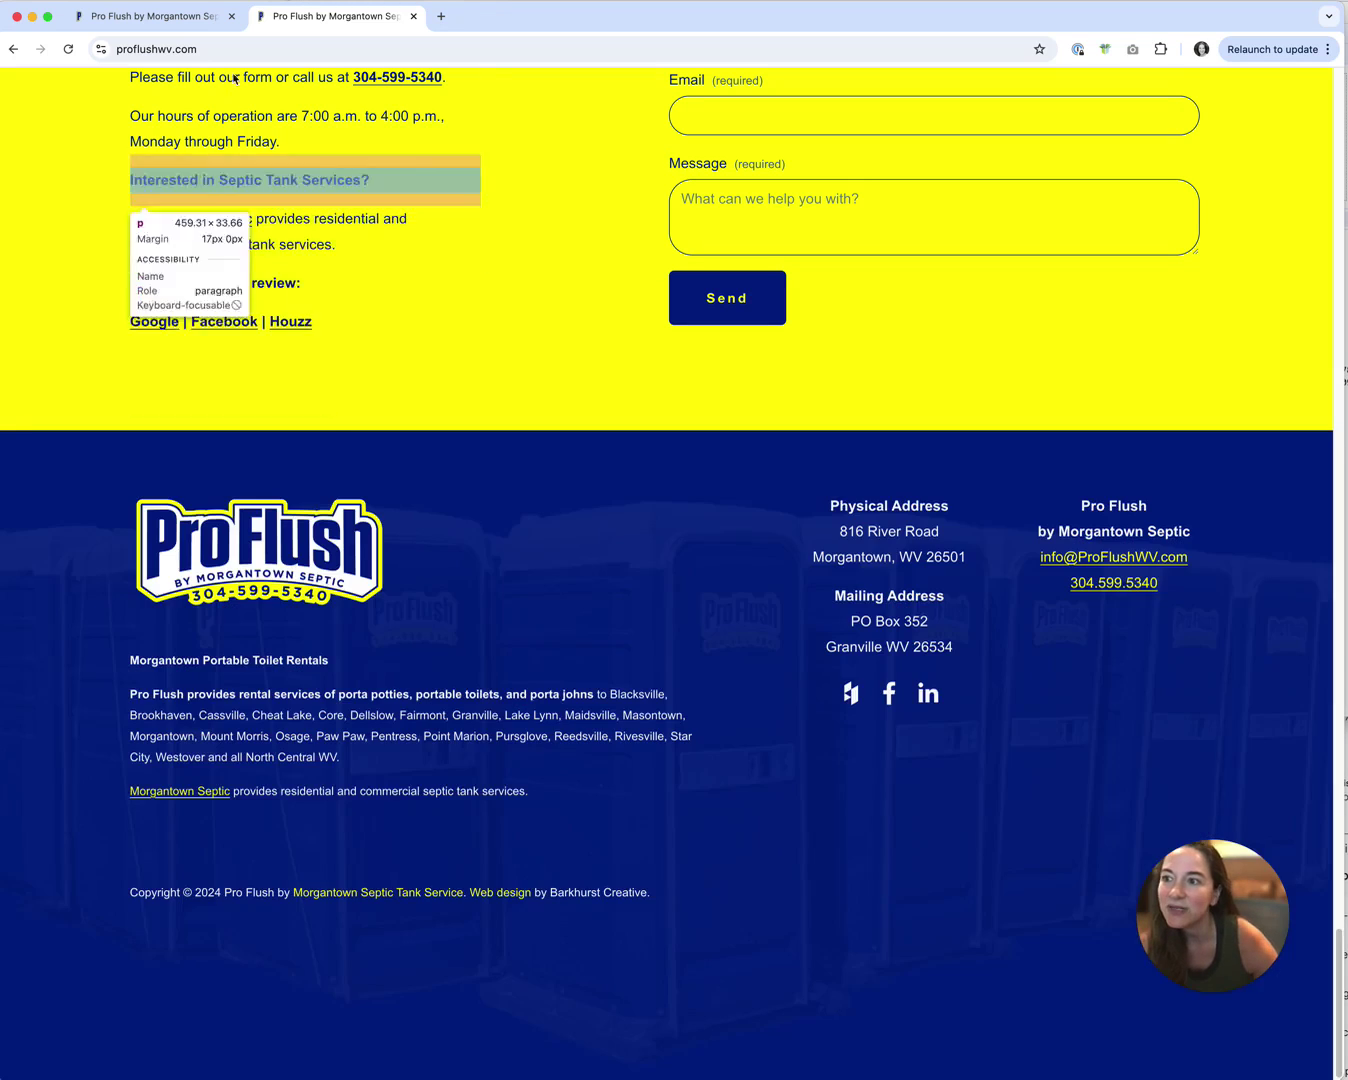
click(150, 16)
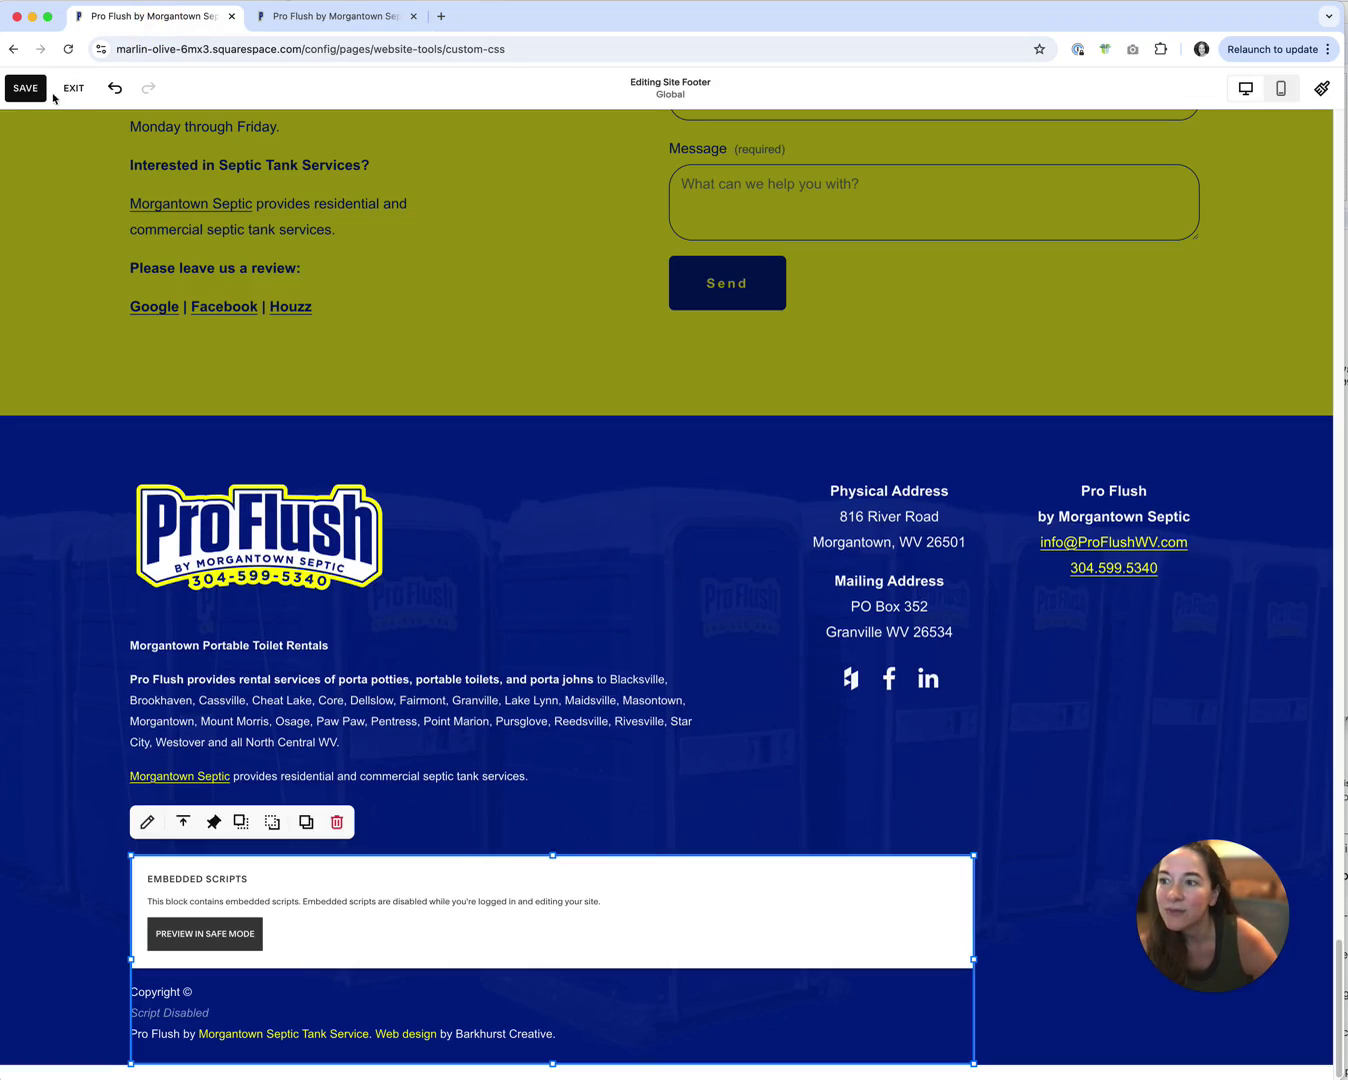
Exit the footer editor, discarding the unsaved block resizing
click(75, 91)
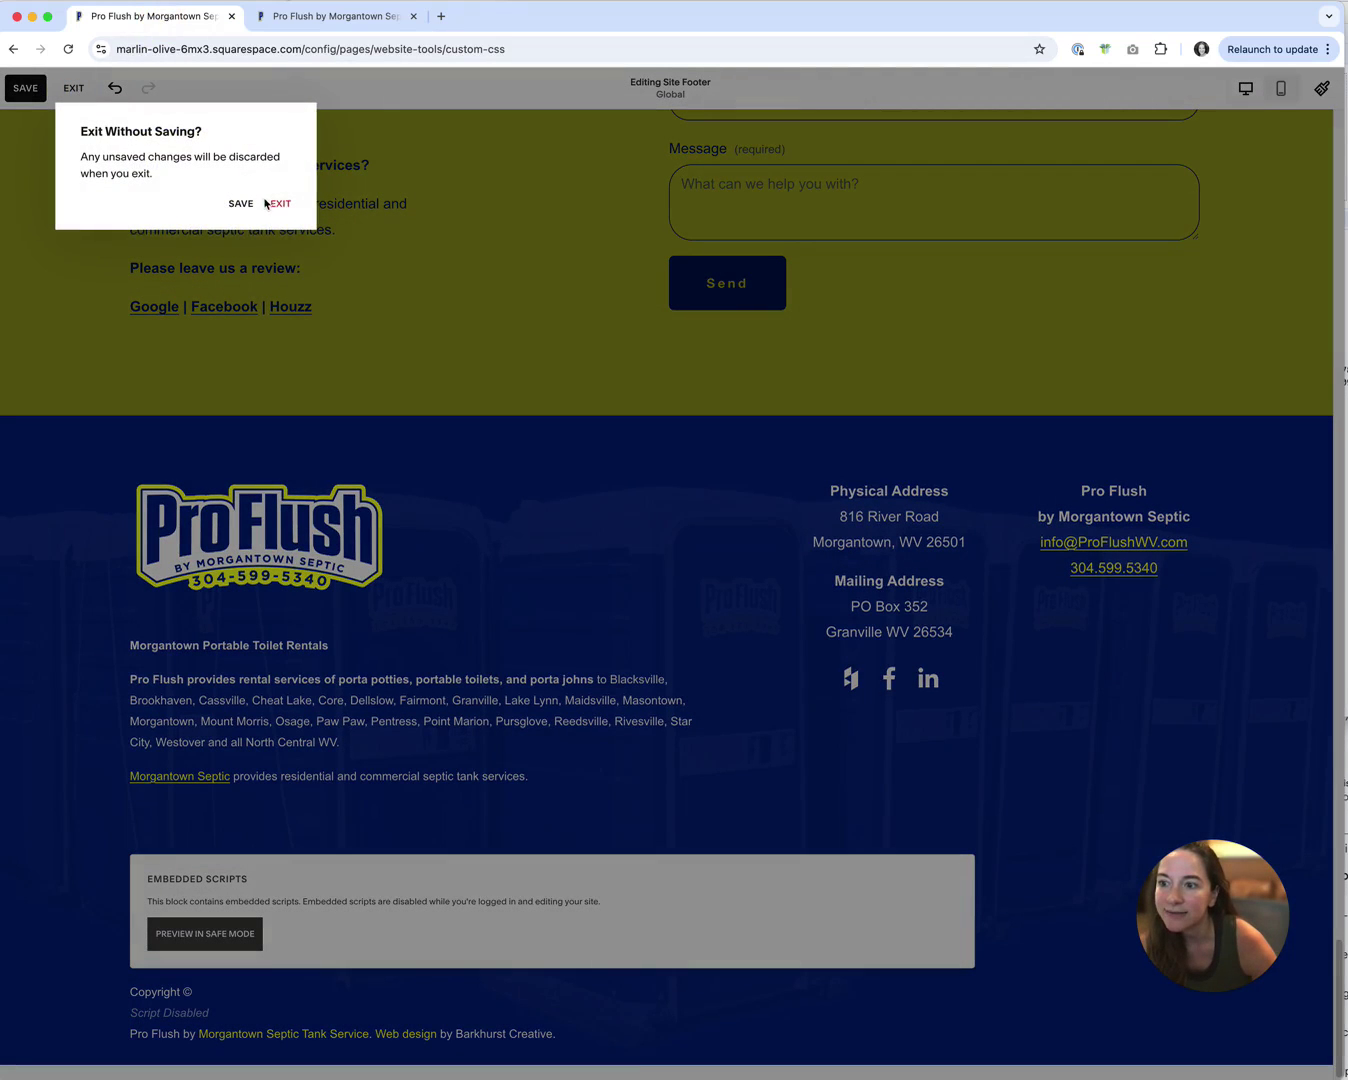
click(280, 205)
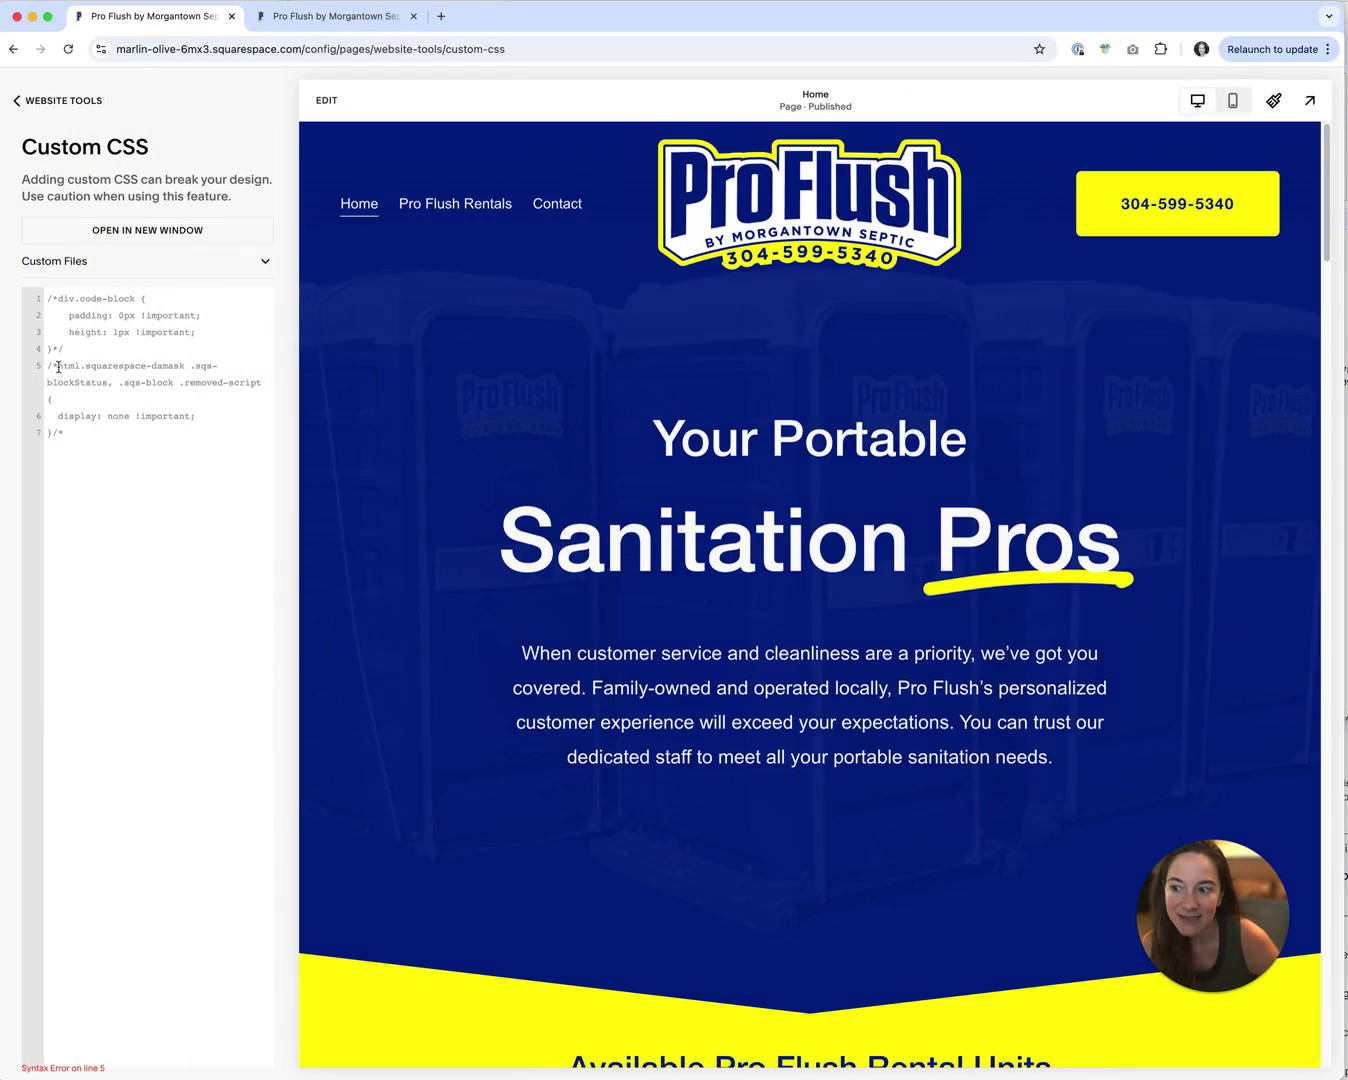
Remove the comment markers to activate the rule hiding block-status and removed-script placeholders
drag(55, 367, 50, 366)
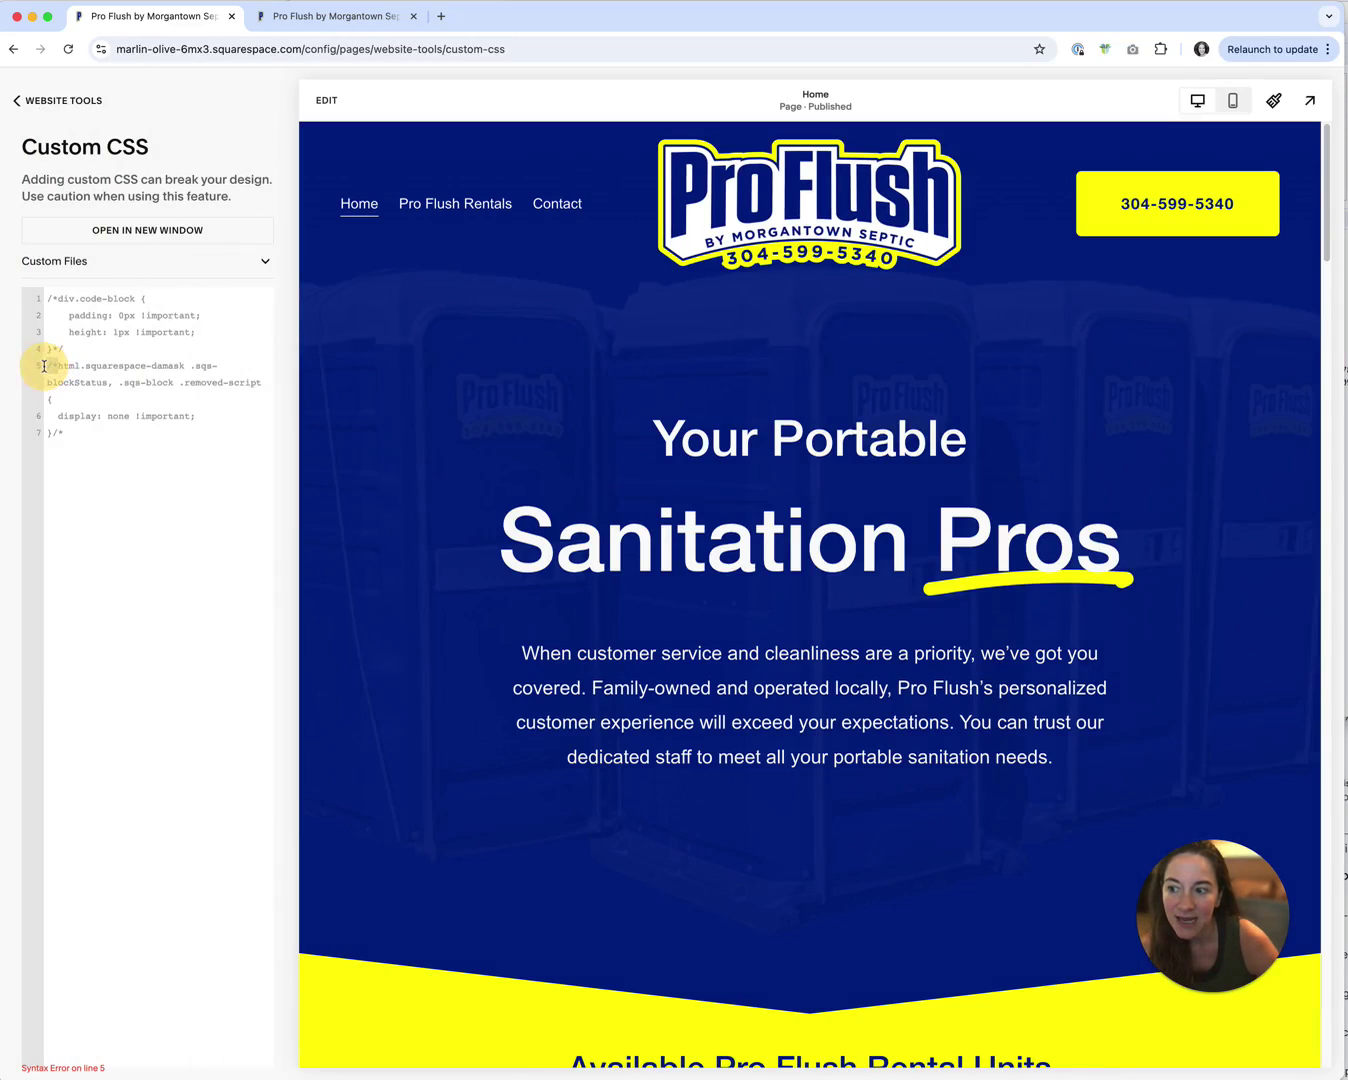
key(BackSpace)
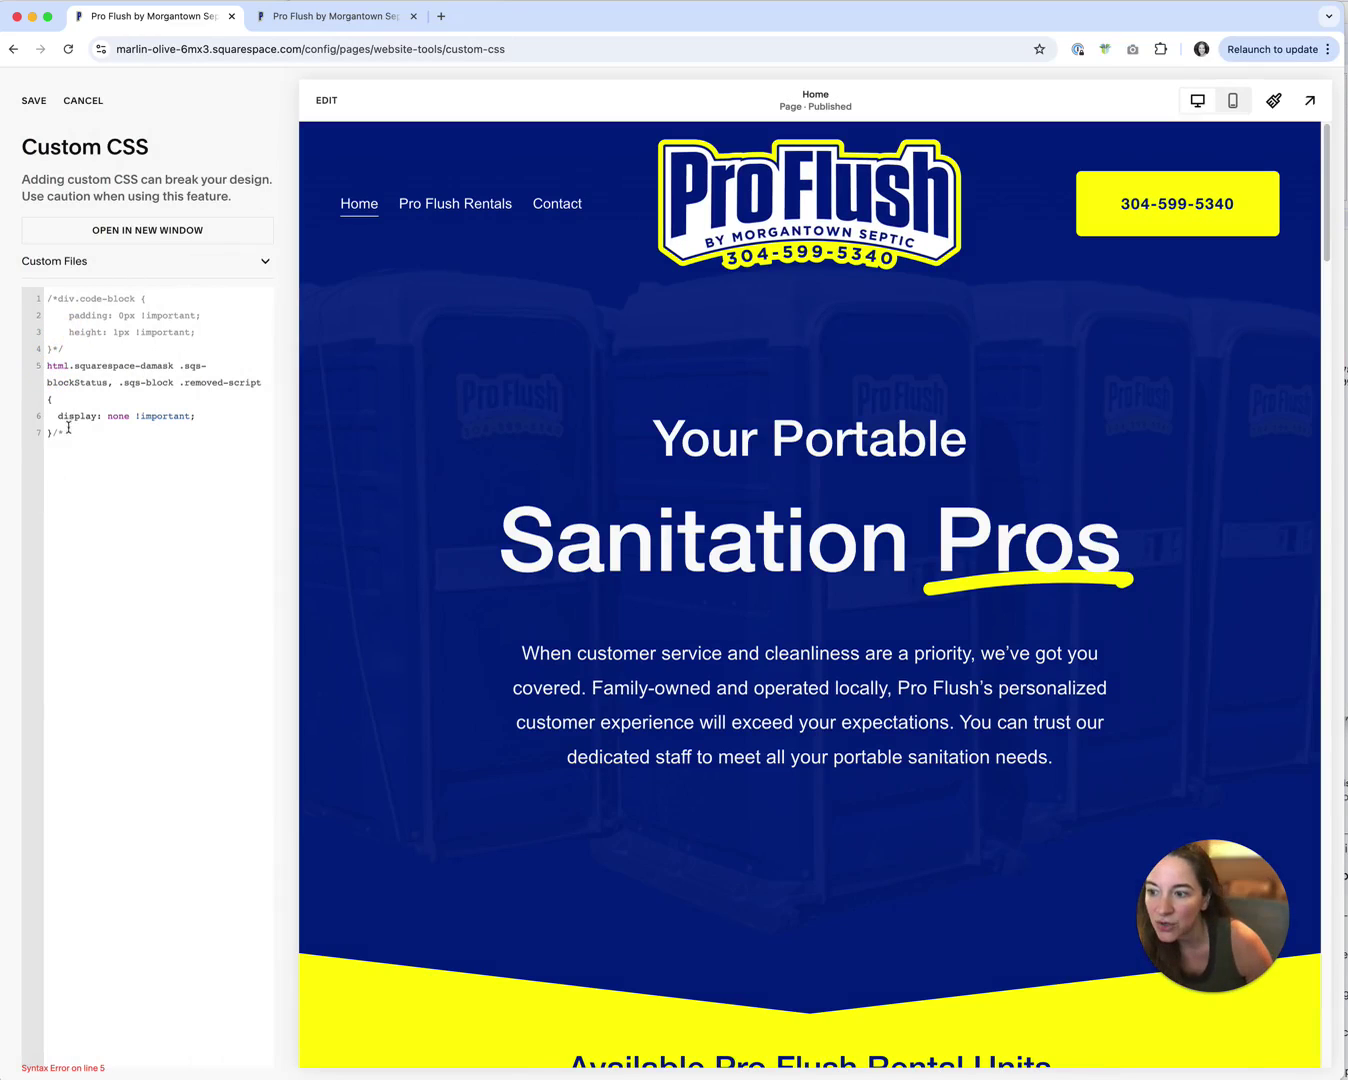
click(57, 433)
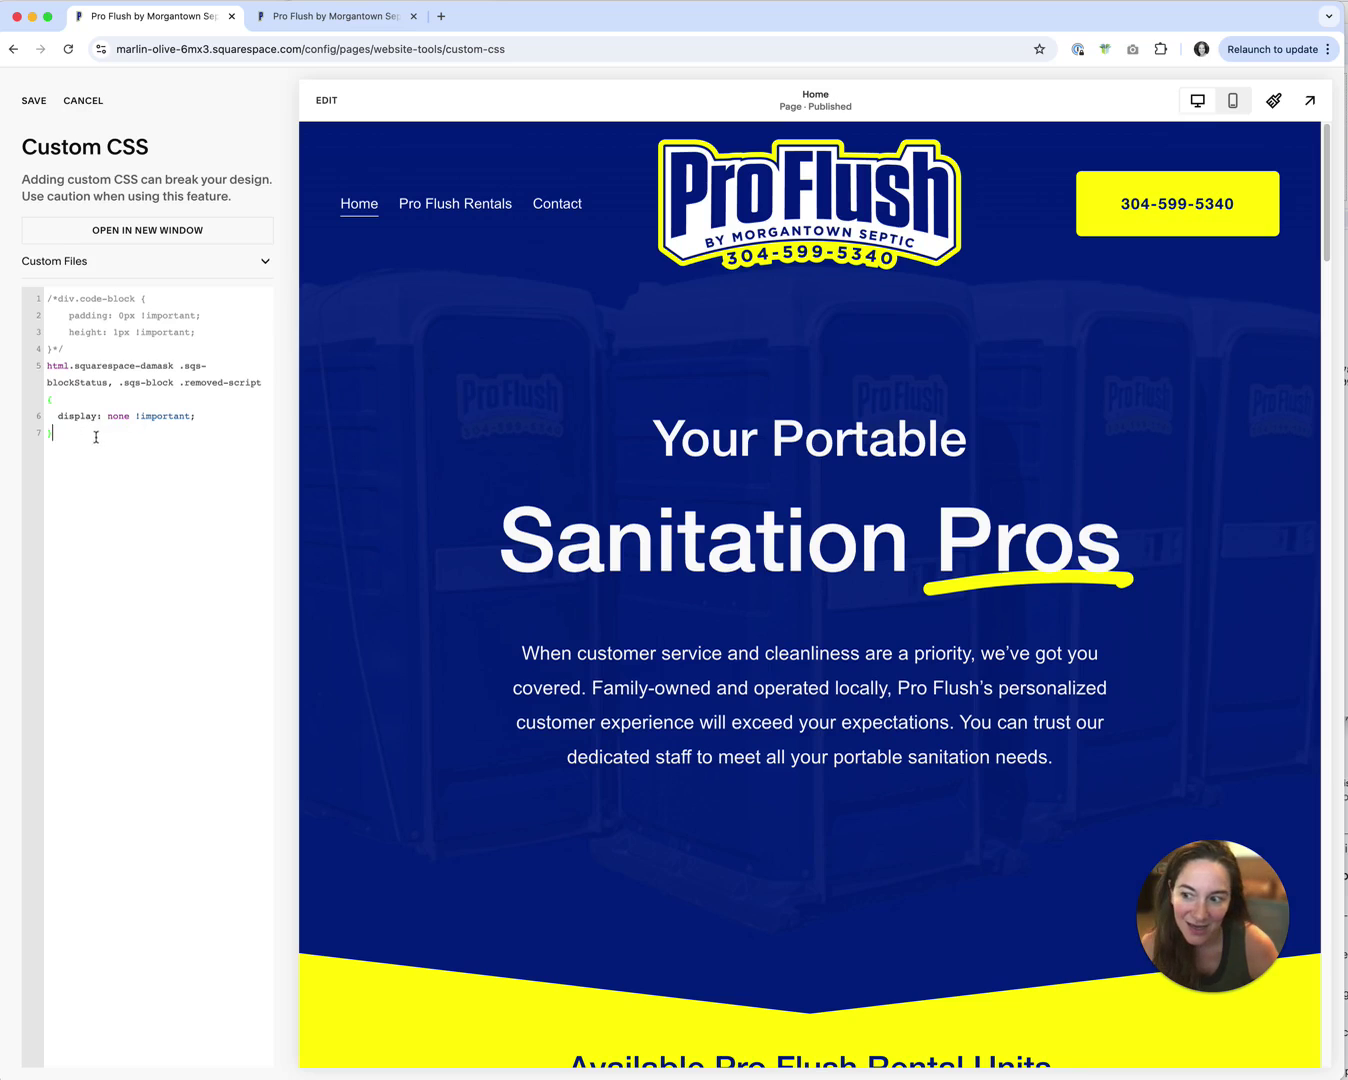
mouse_move(1325, 195)
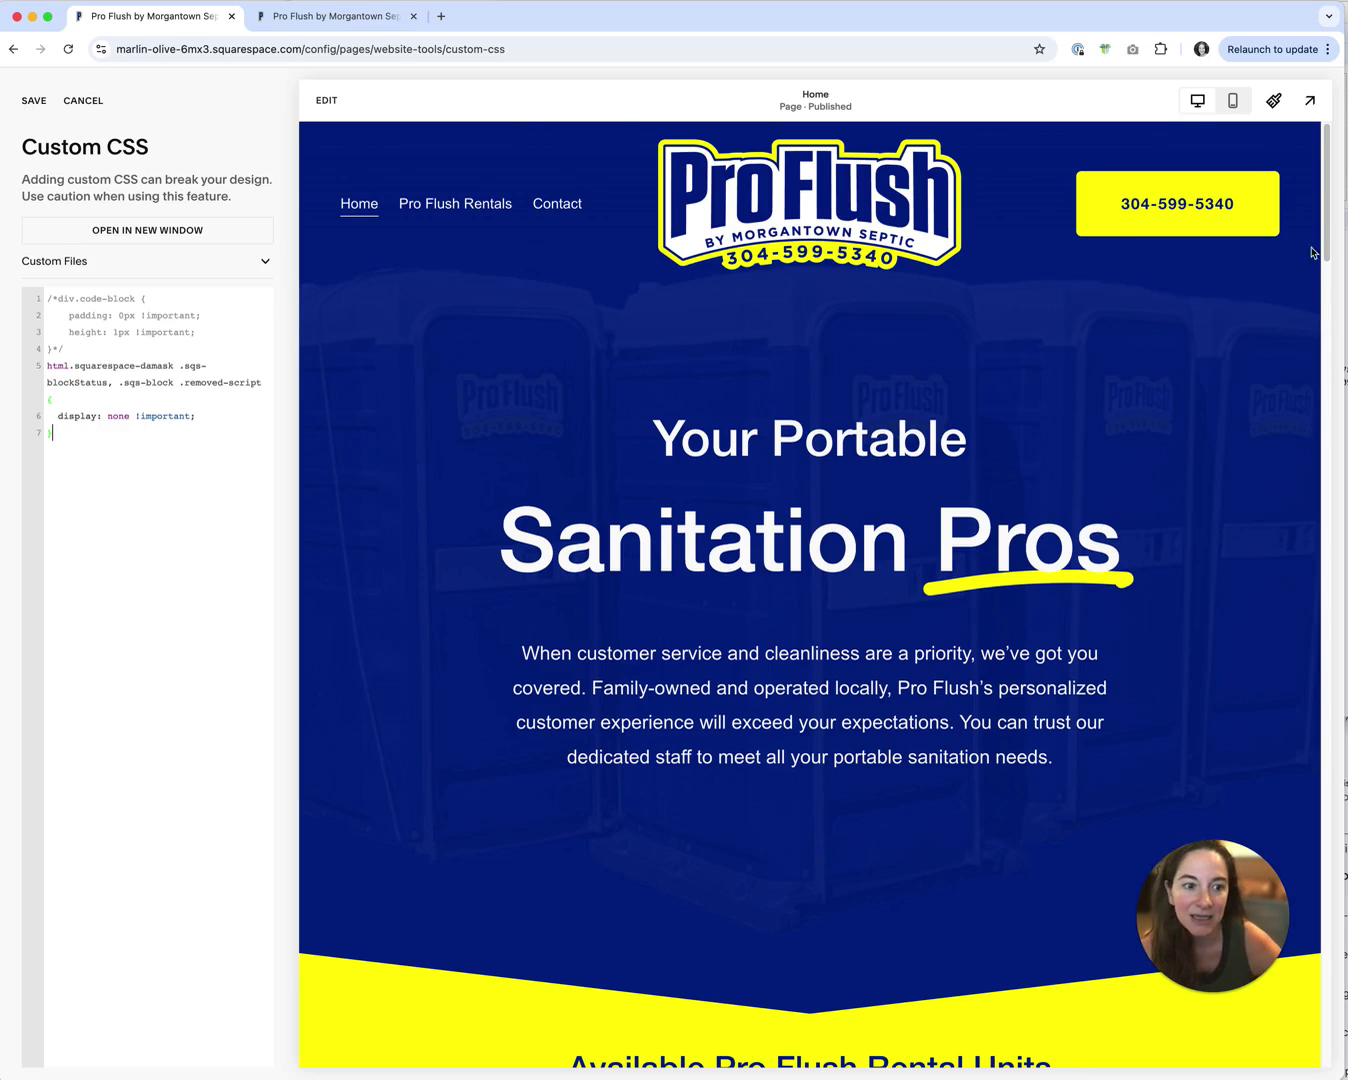
Check the previewed footer in page editing, then return to the Custom CSS
drag(1326, 253, 1325, 1041)
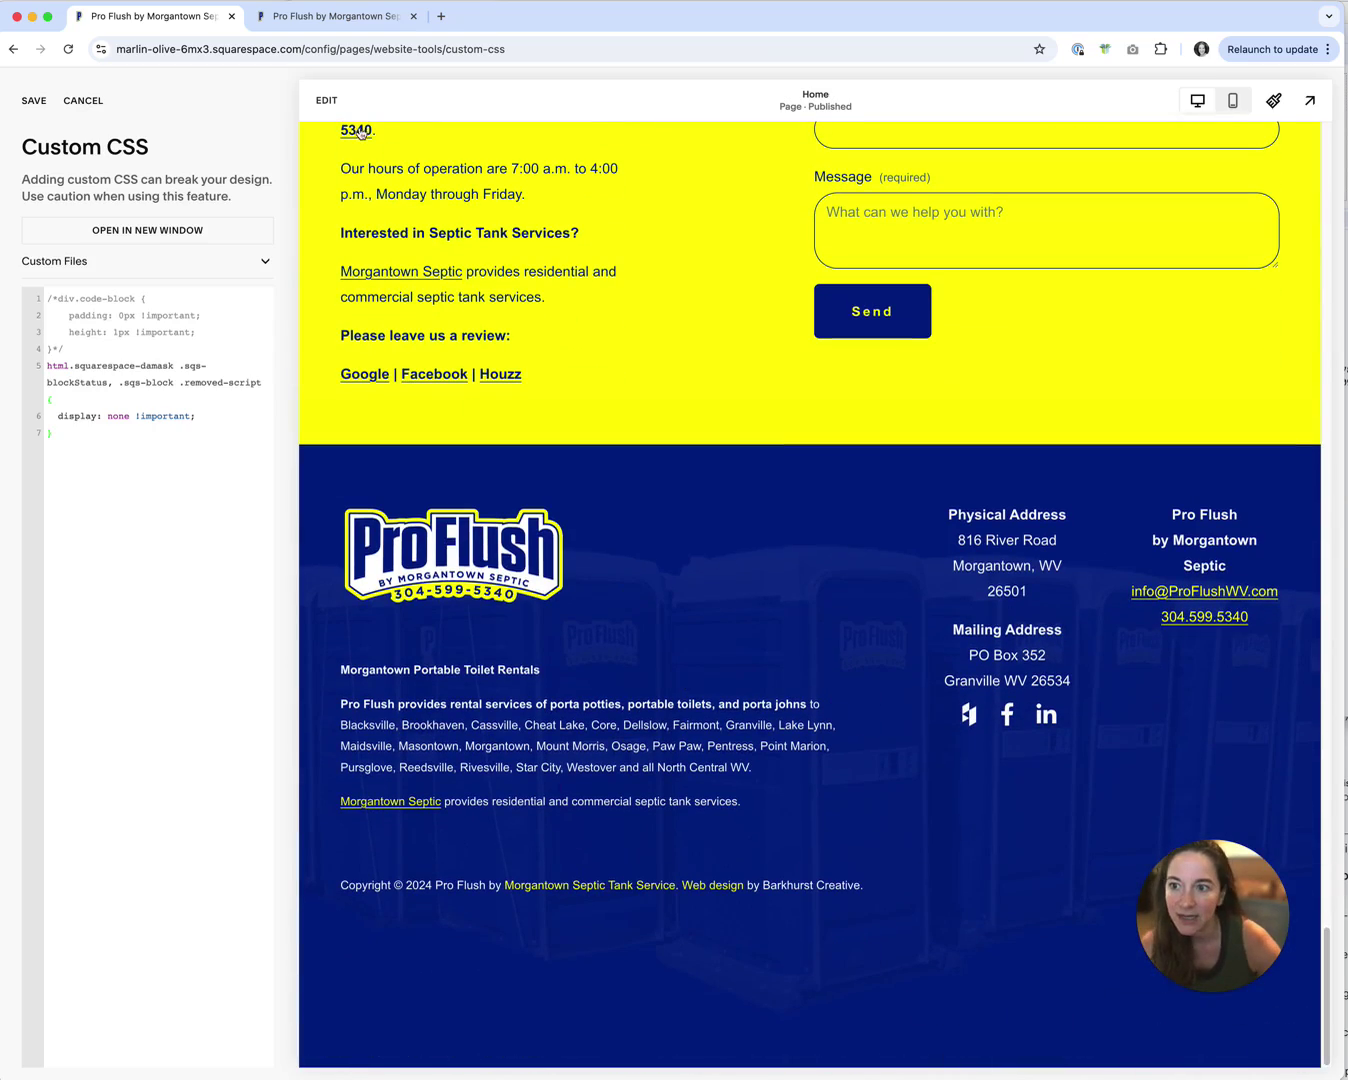
click(327, 101)
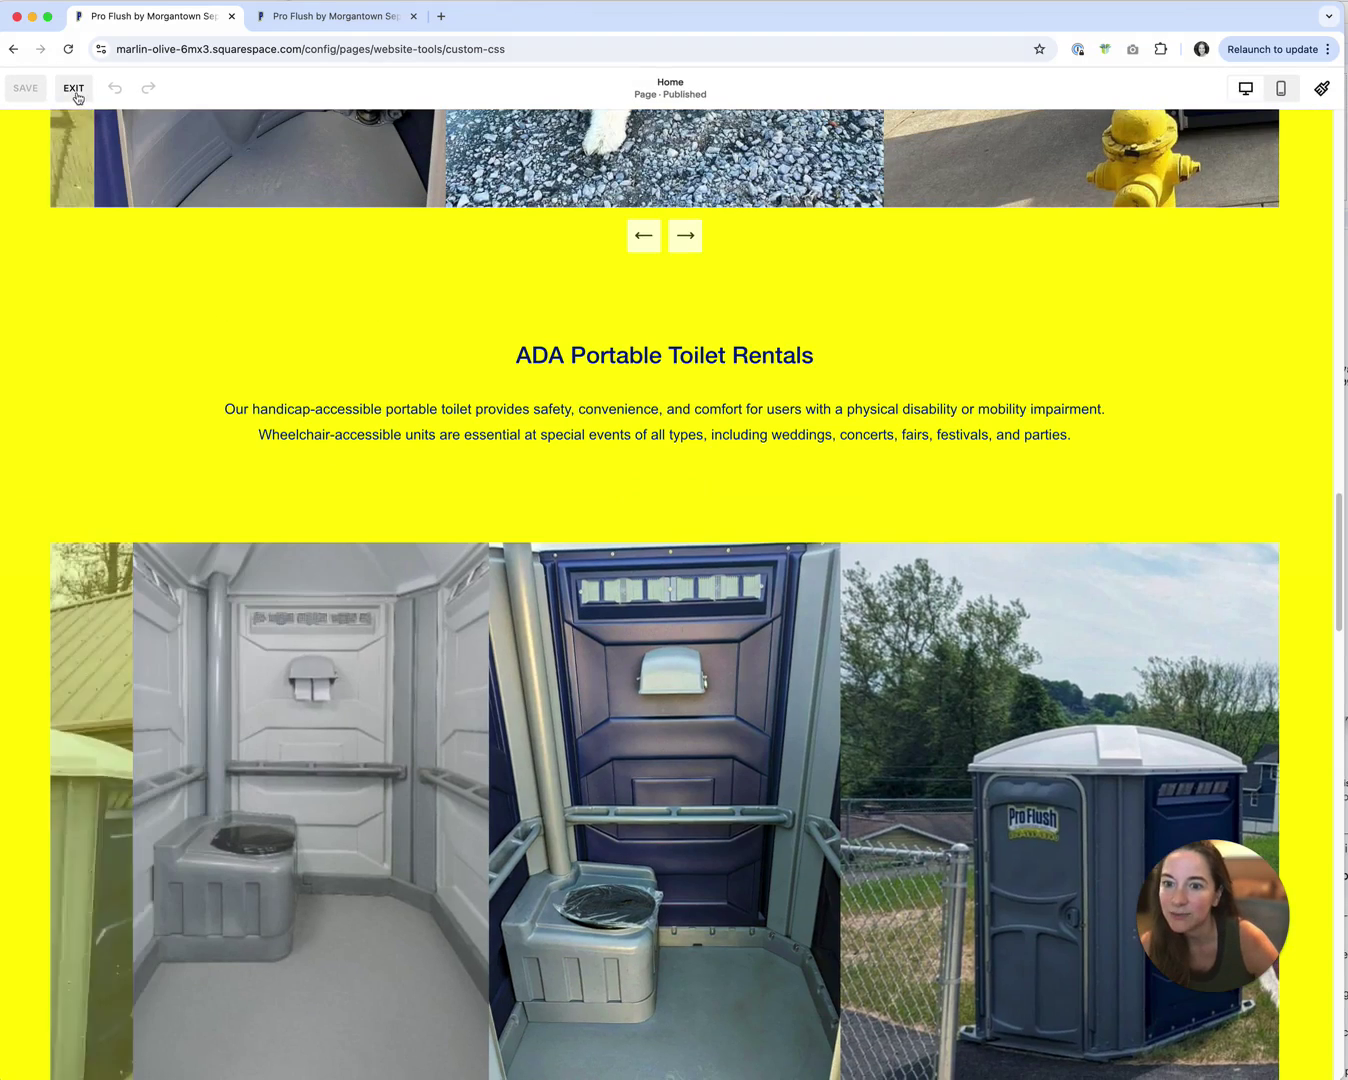
click(76, 90)
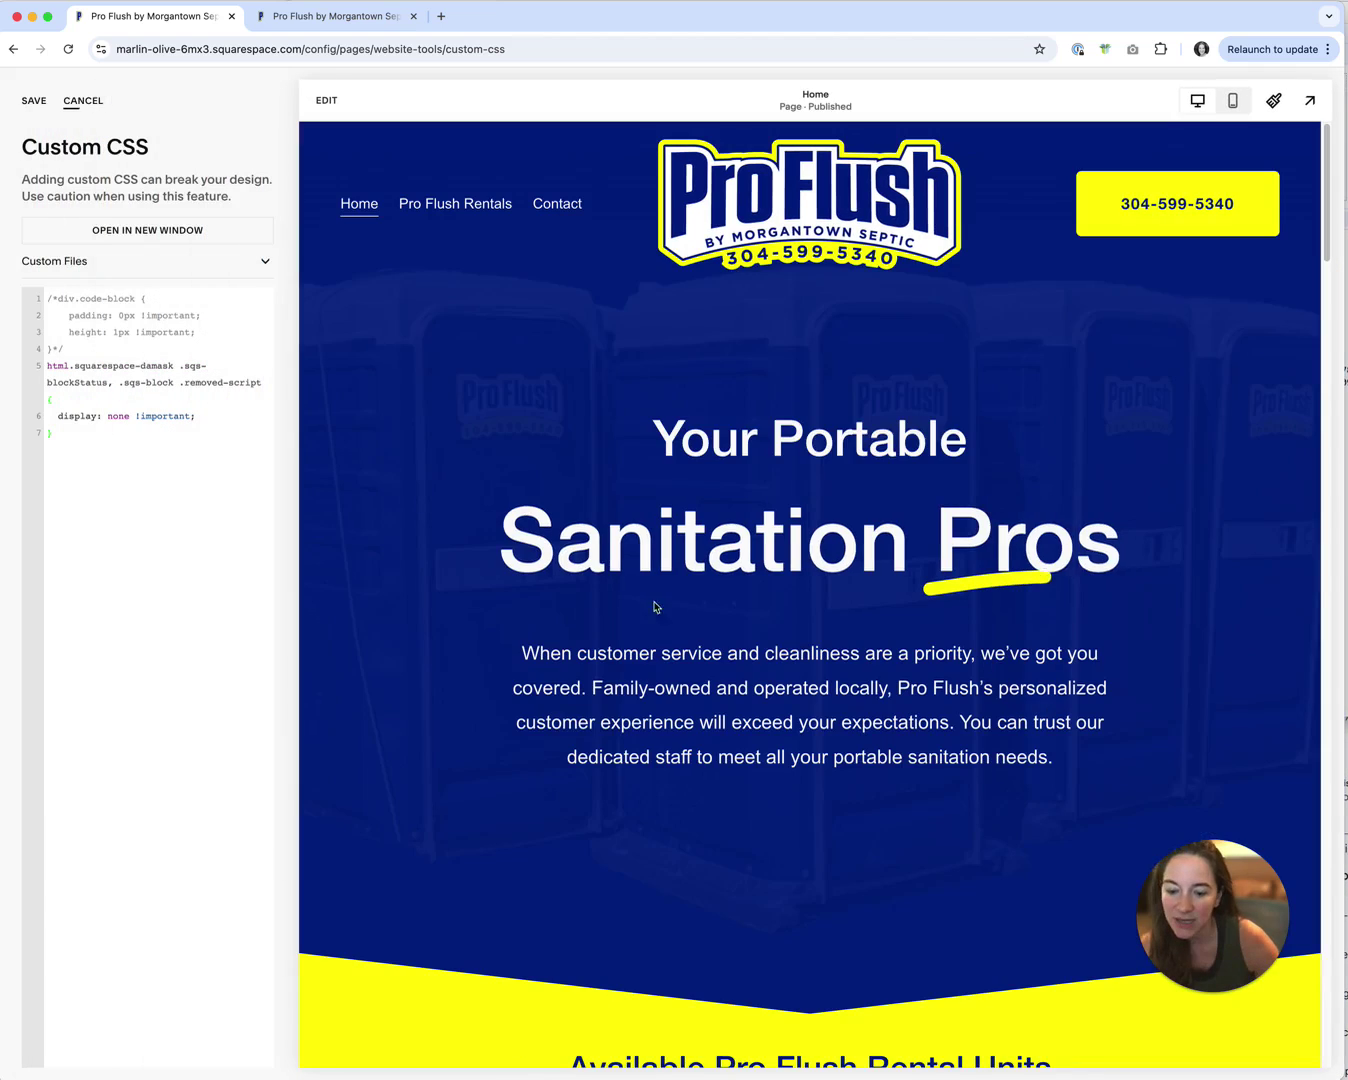
Save the Custom CSS and view the homepage footer in edit mode, free of placeholders
click(35, 104)
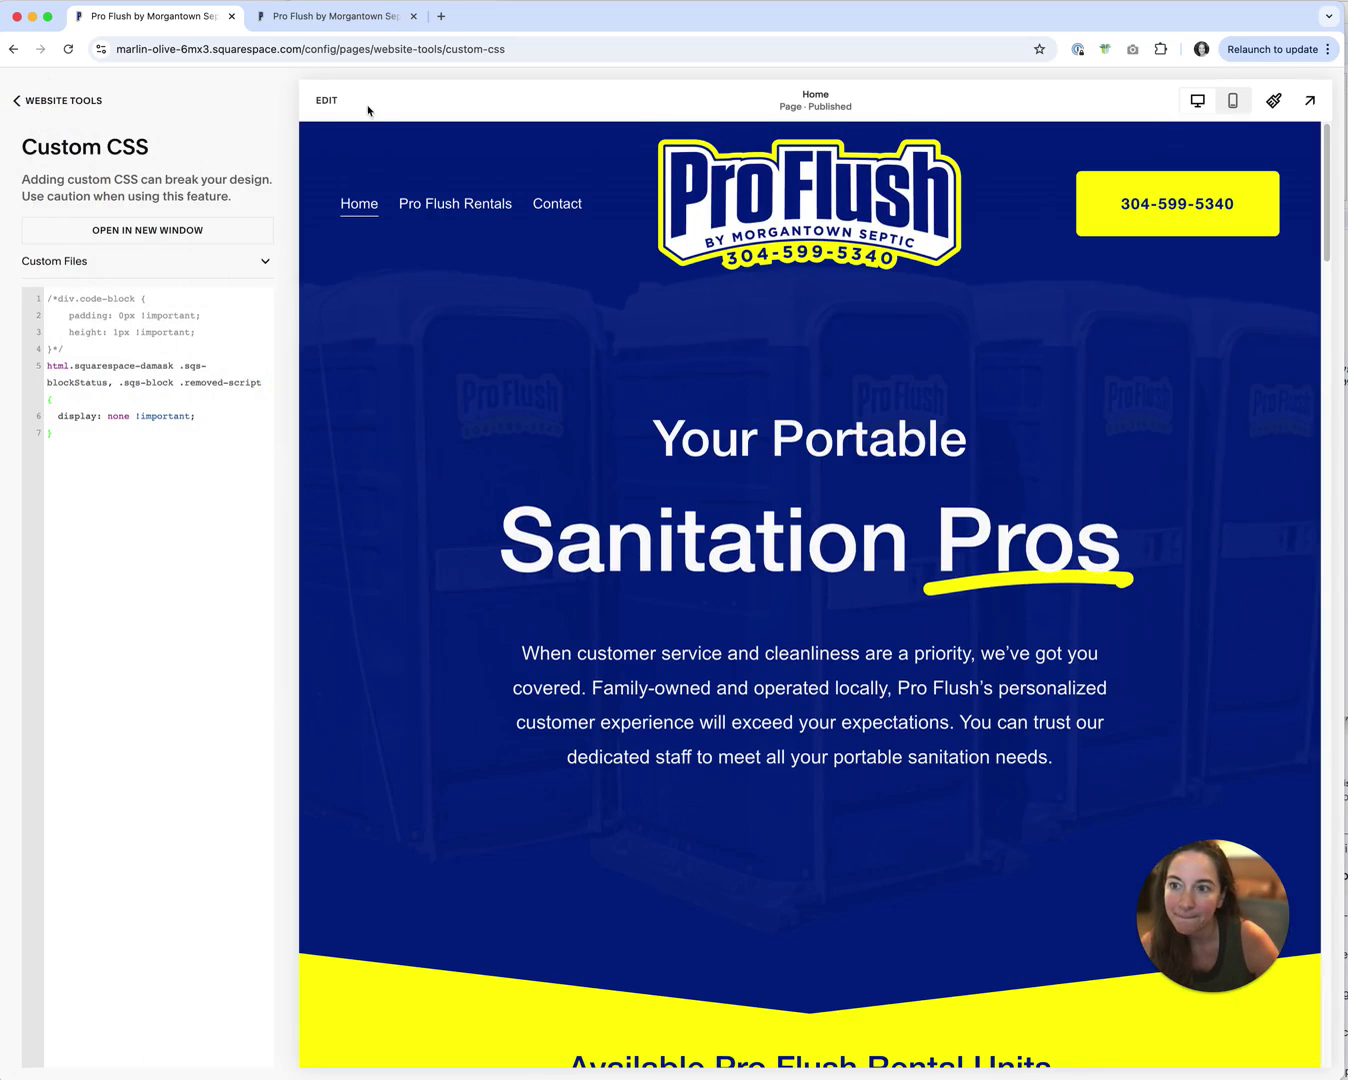
click(334, 97)
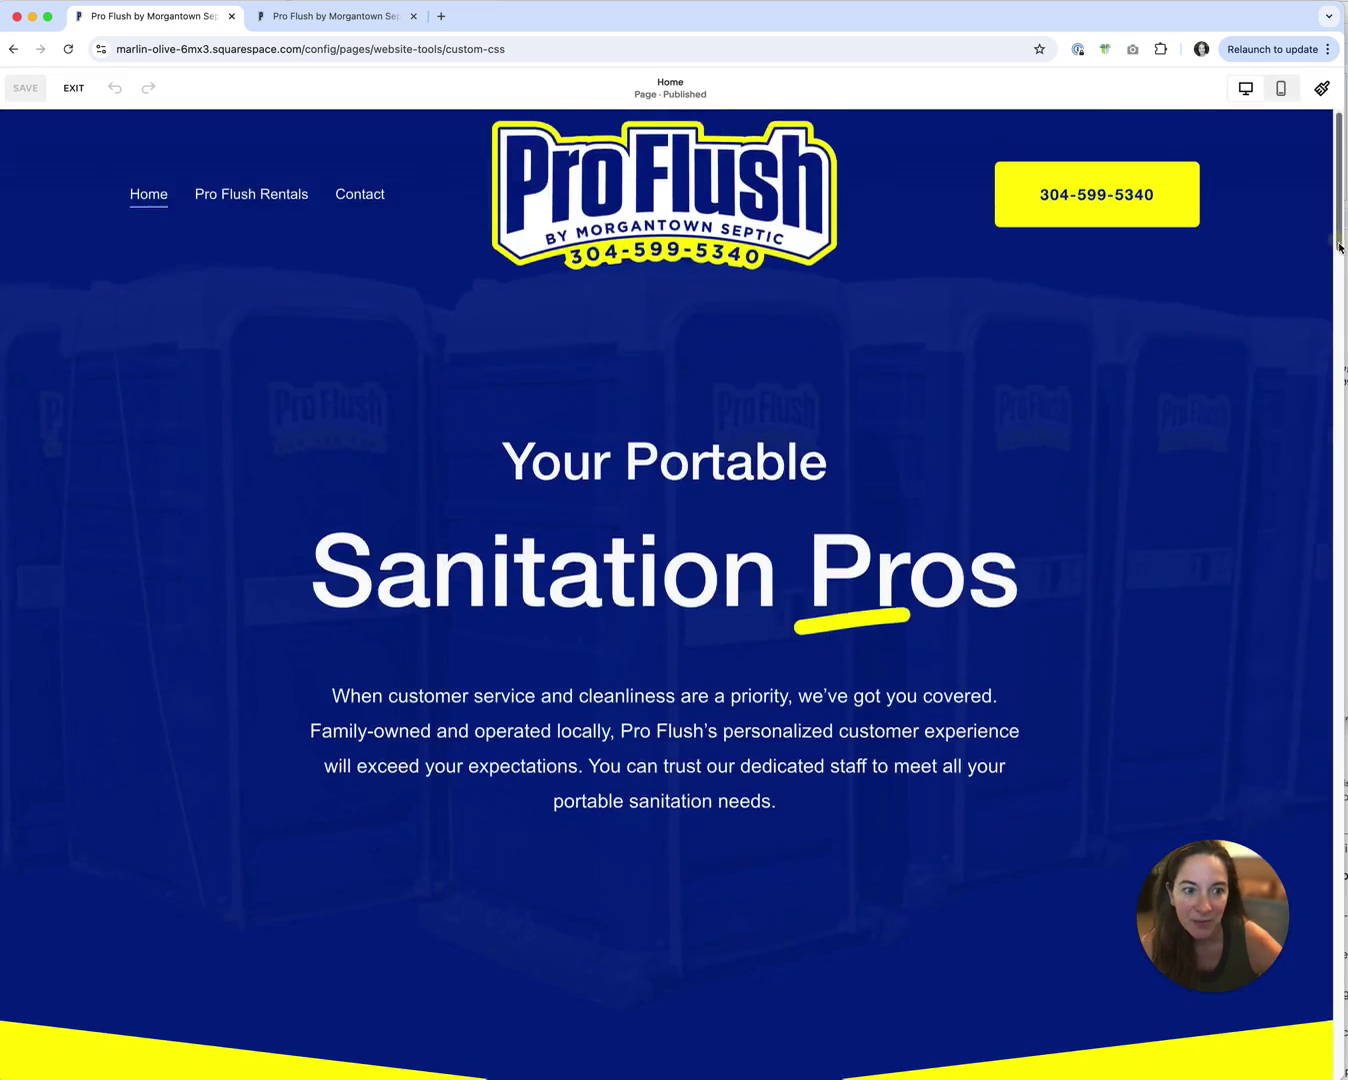
drag(1339, 247, 972, 994)
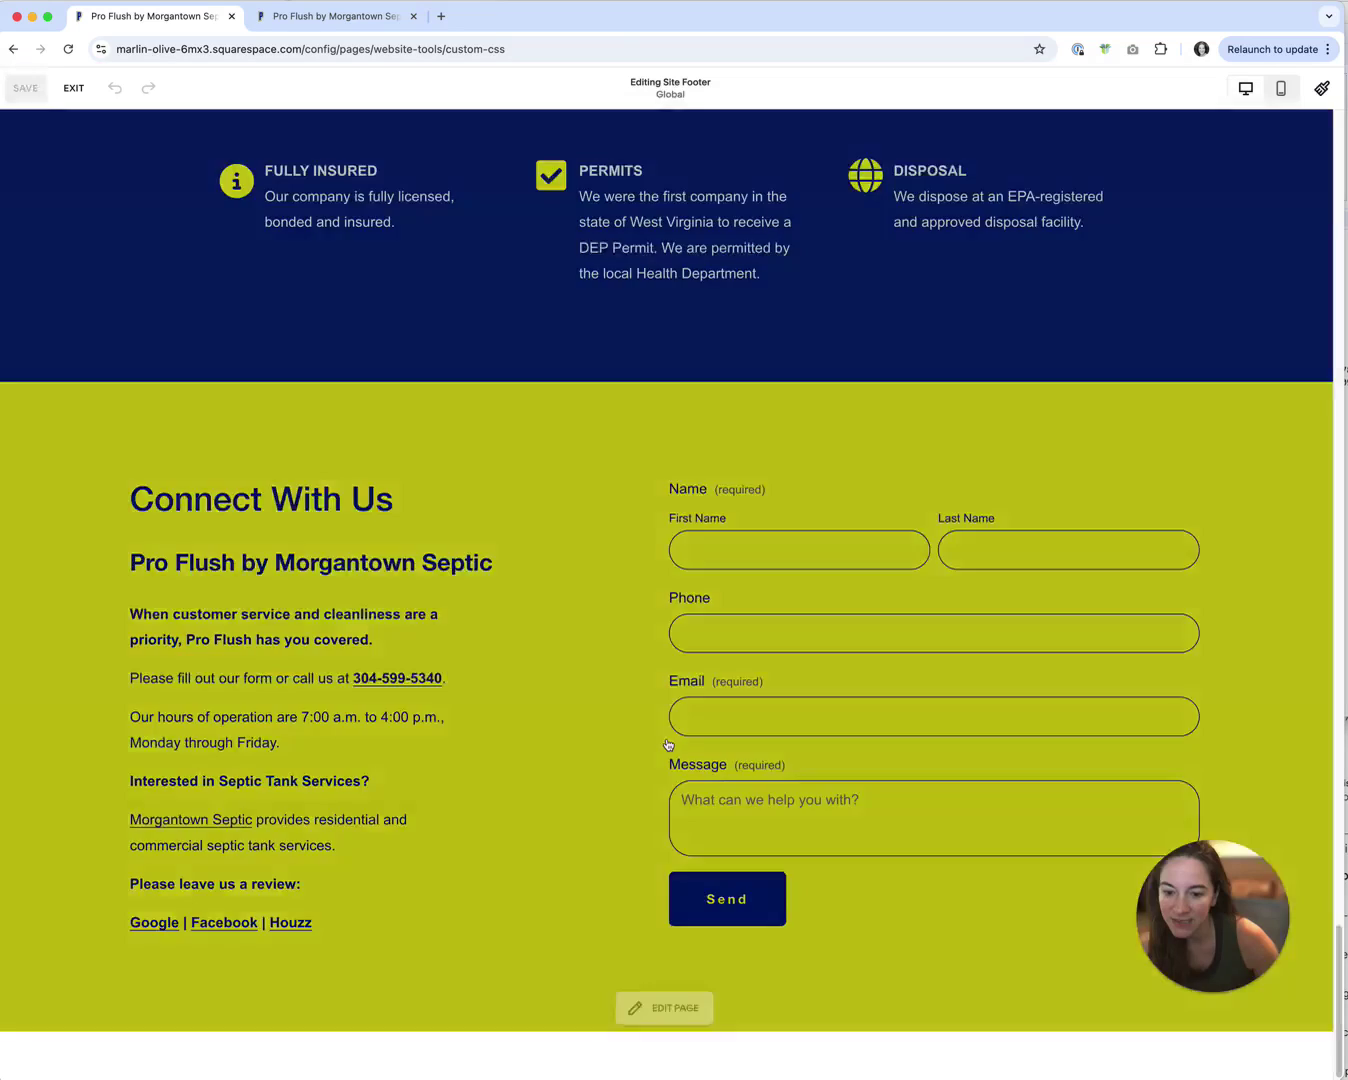
In the footer editor, shrink the copyright code block to a single-line height
click(655, 740)
click(176, 905)
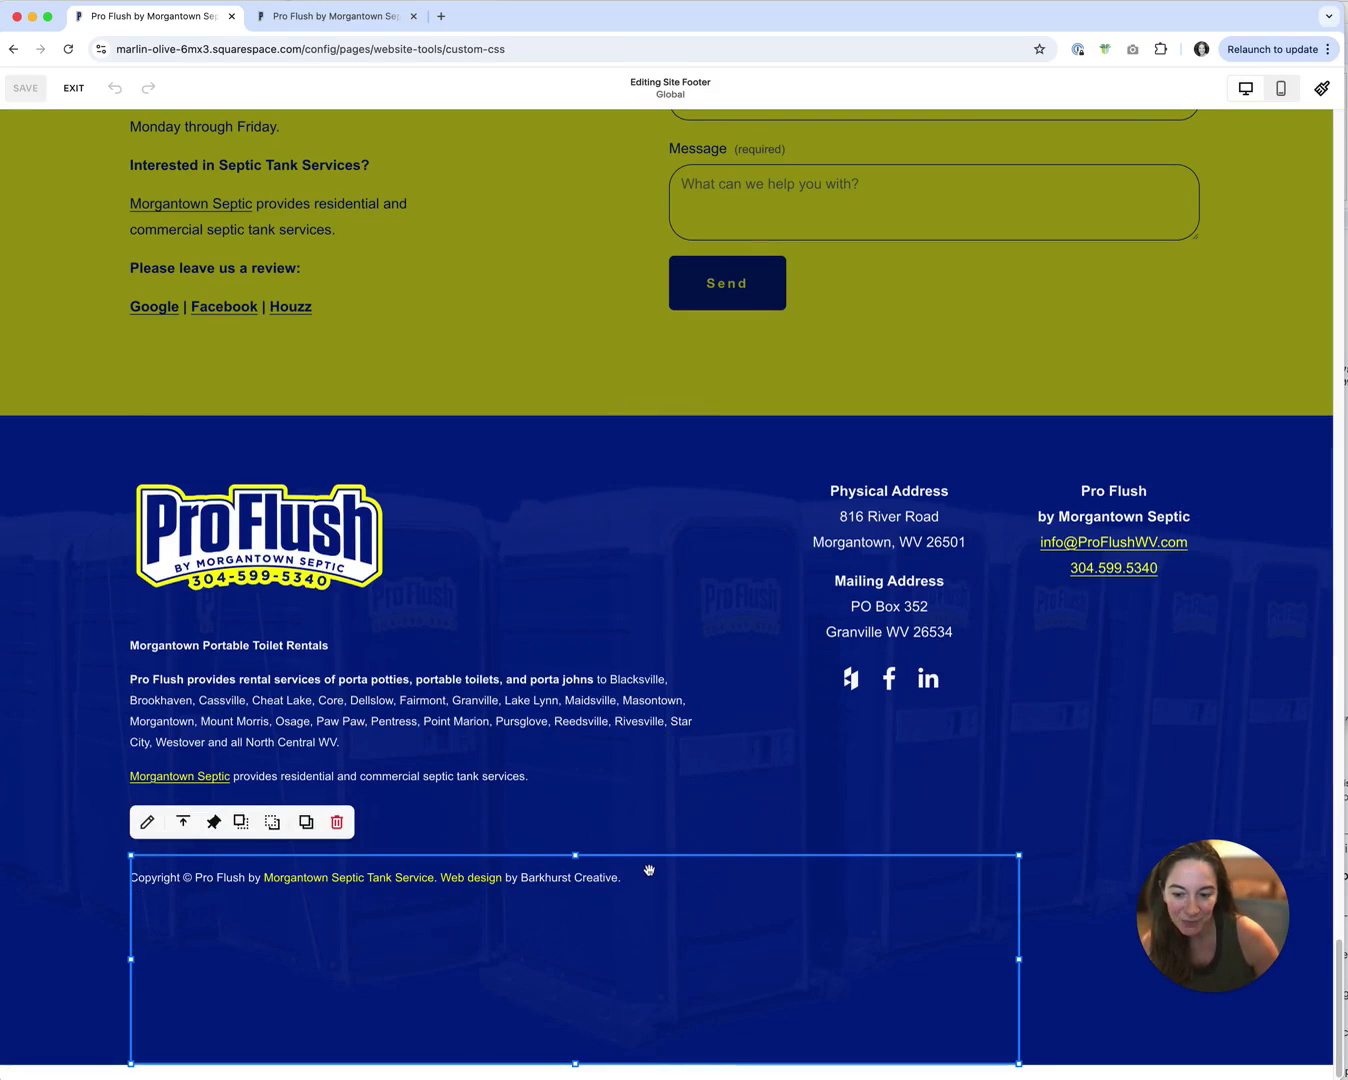
drag(574, 1065, 577, 896)
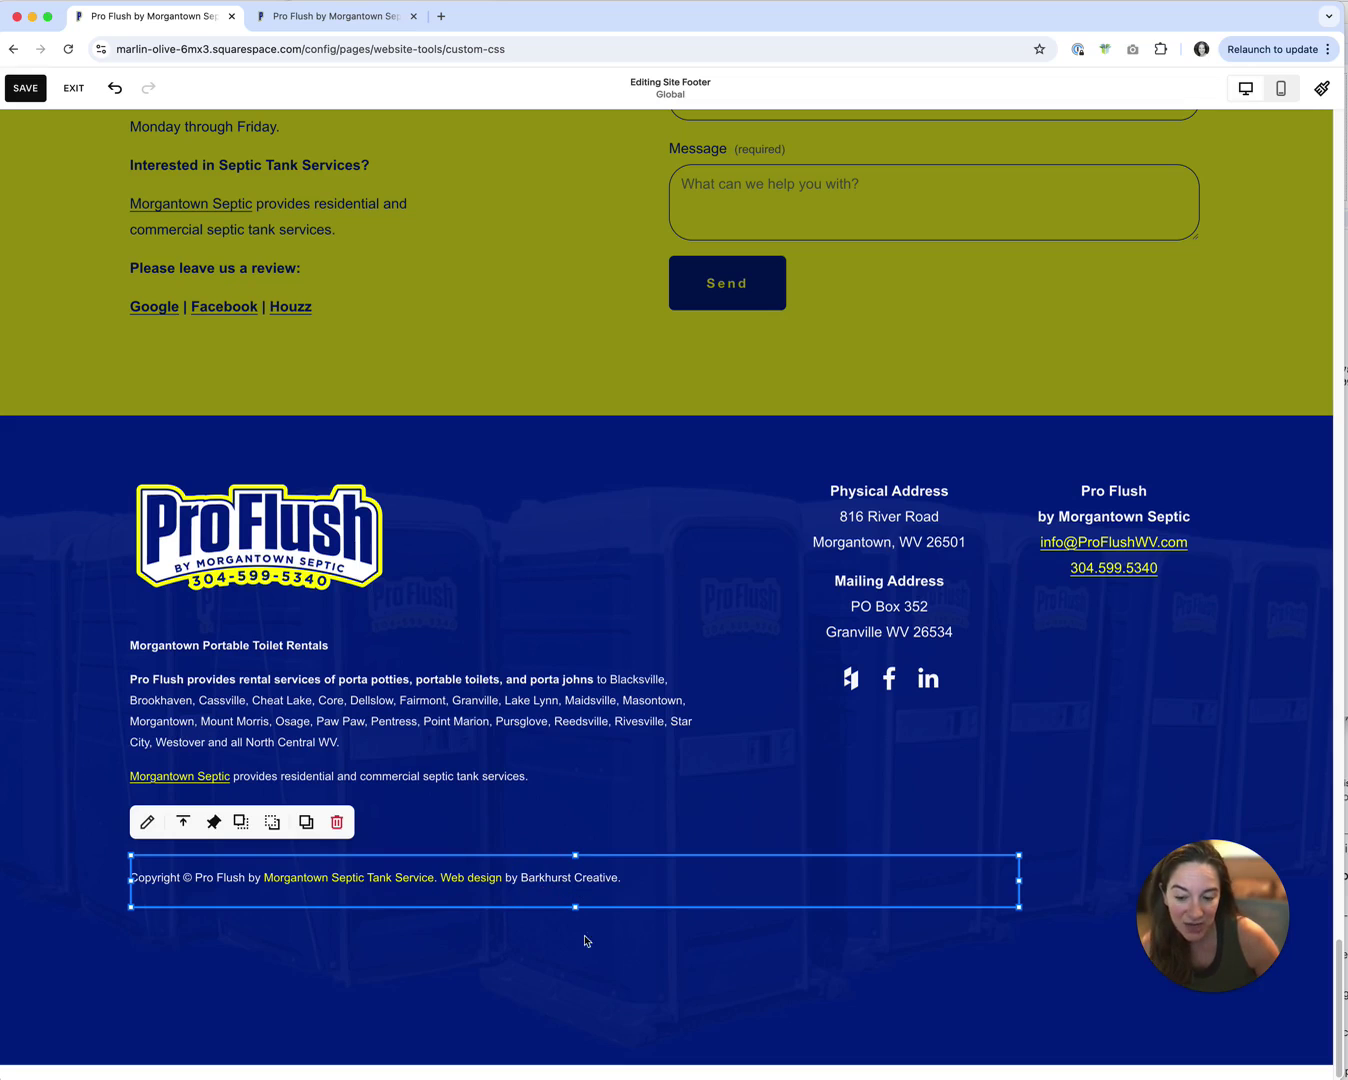
Reduce the footer section height and shorten the Pro Flush contact text block
click(609, 1031)
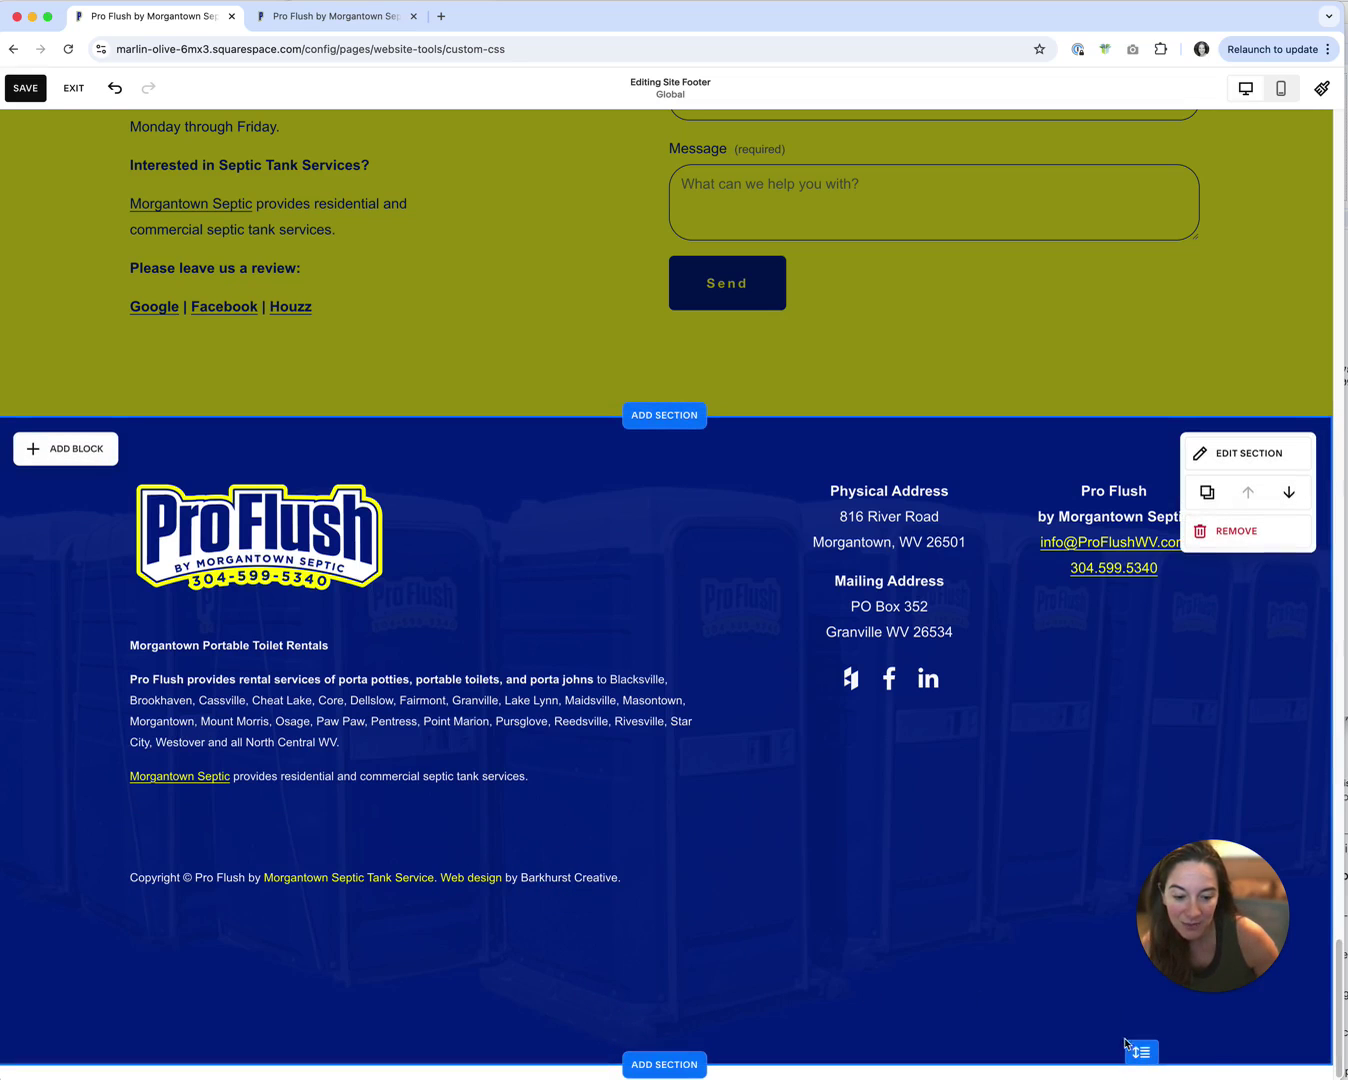
drag(1140, 1052, 1130, 968)
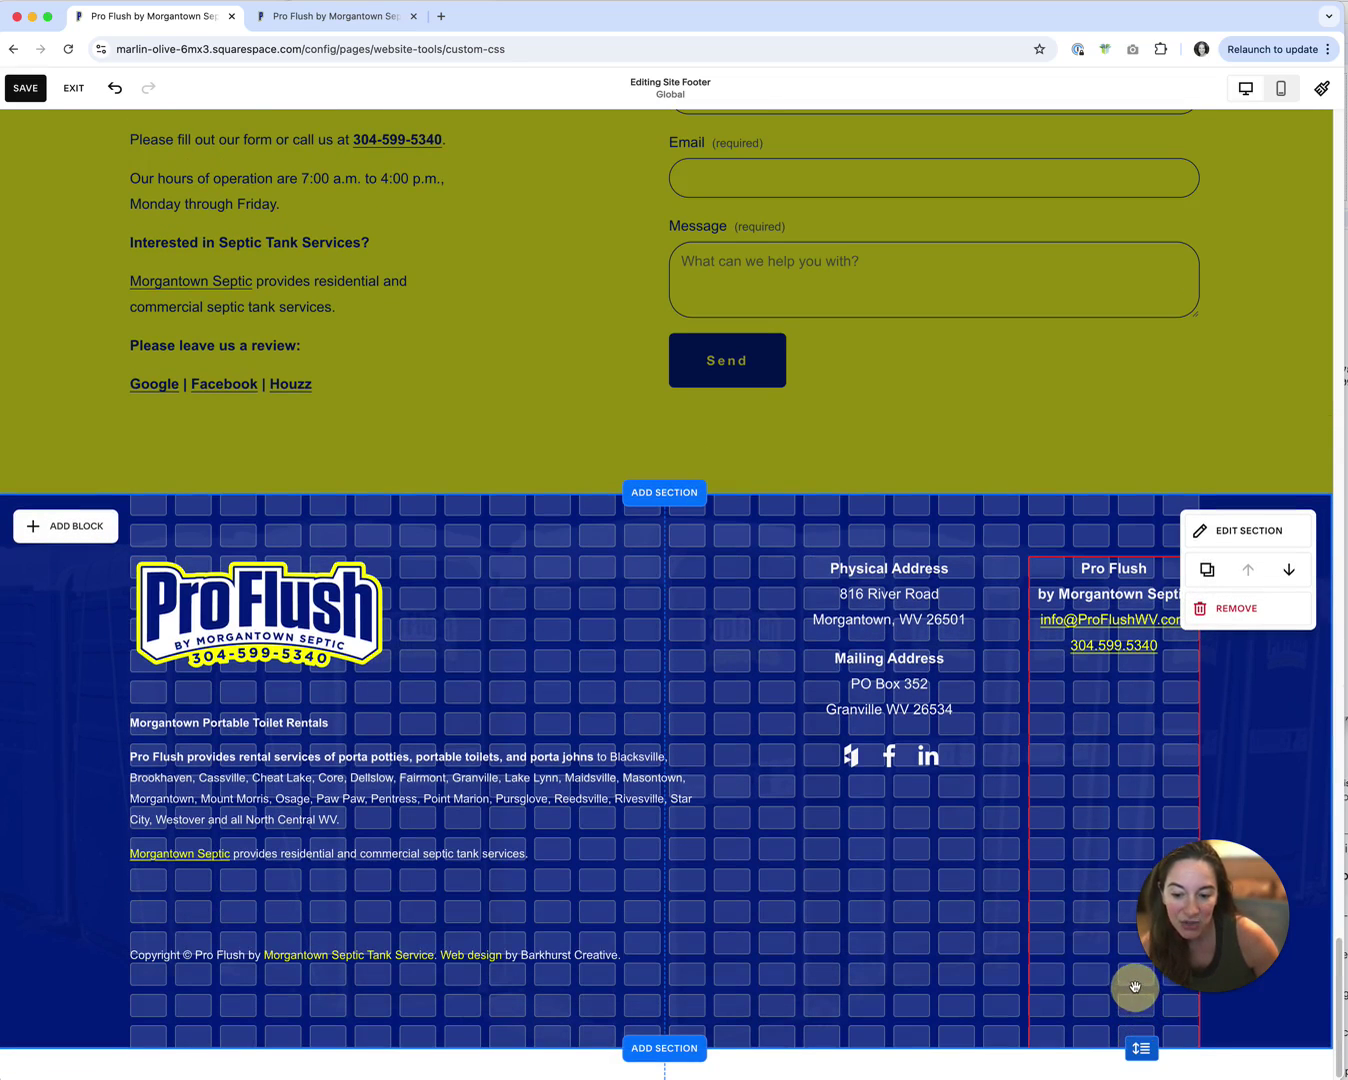
click(1130, 967)
drag(1110, 1058, 1095, 997)
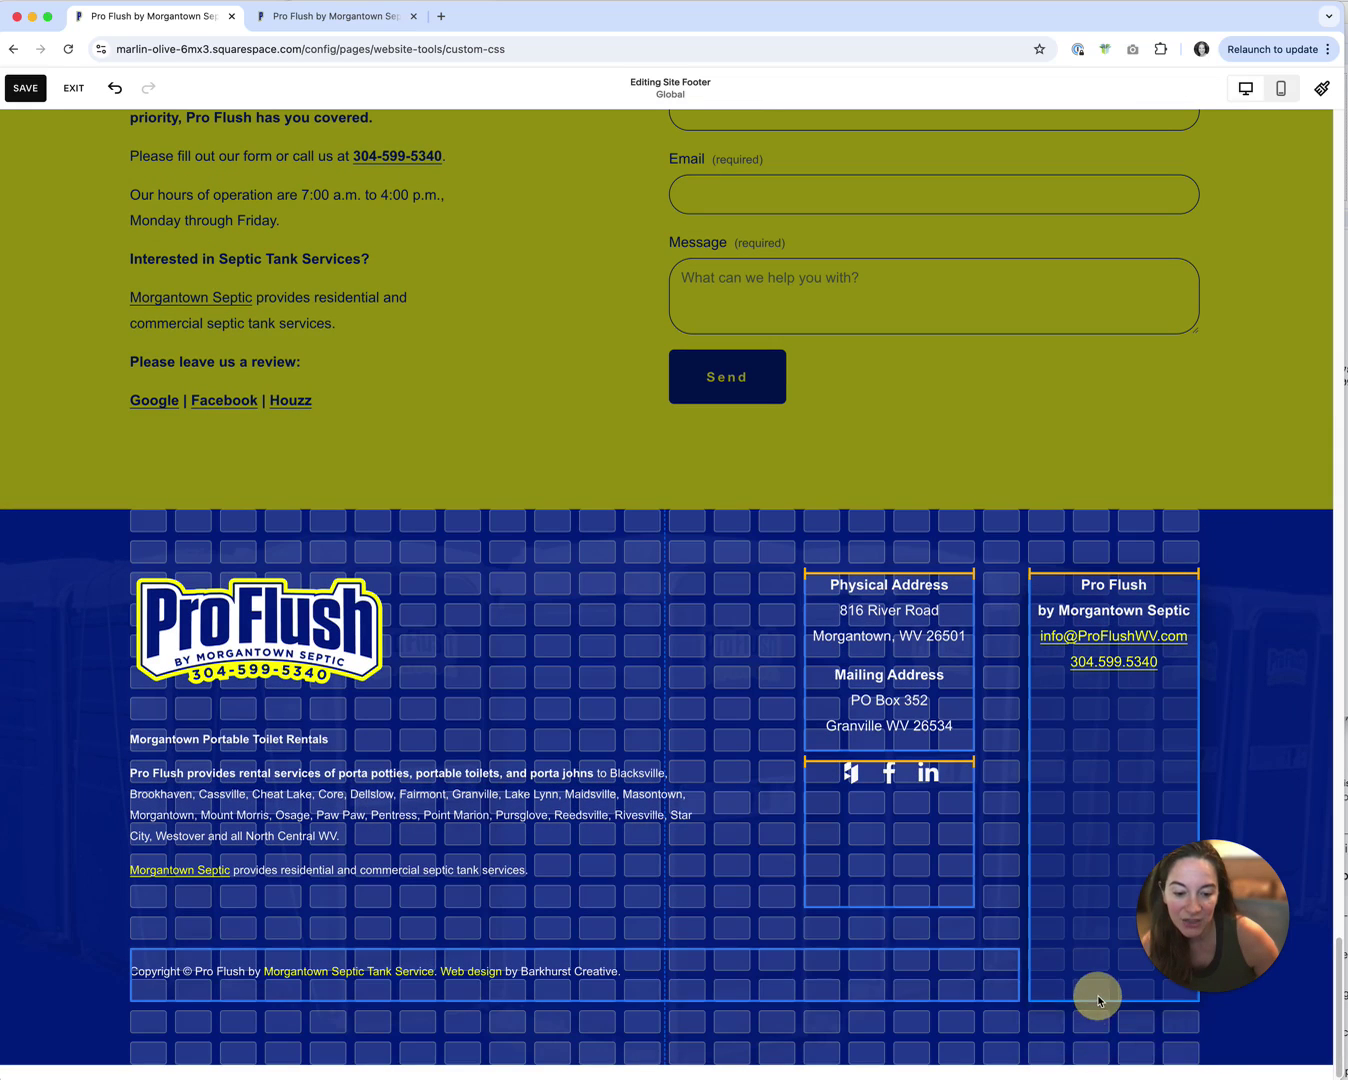
Trim the copyright code block back to one line and adjust the footer section height
click(668, 980)
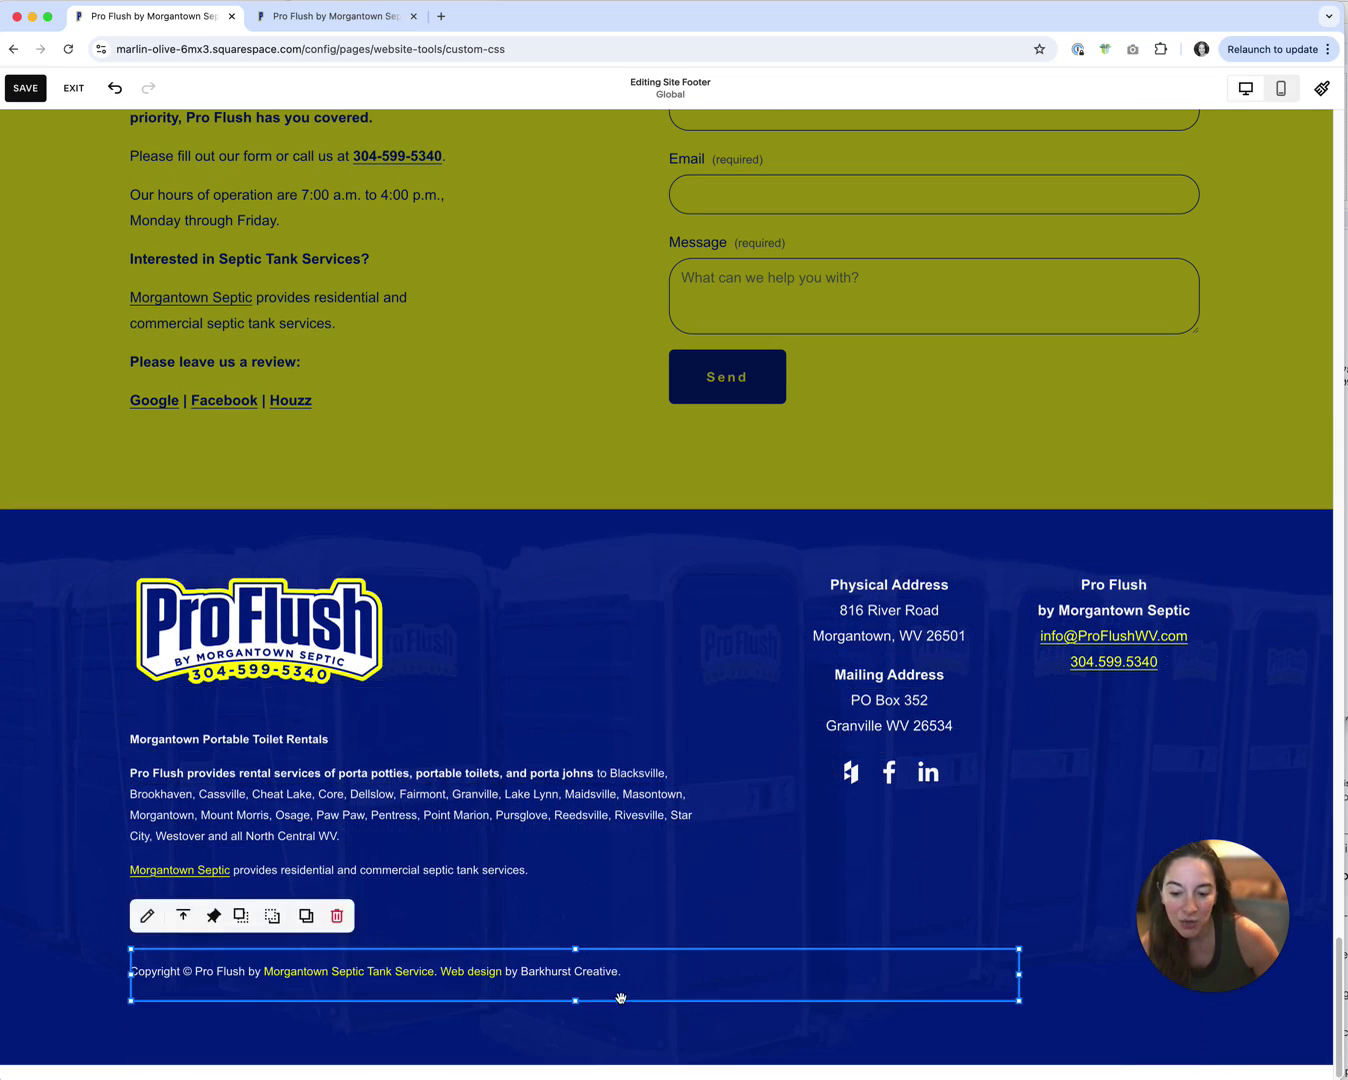
drag(577, 1003, 577, 1031)
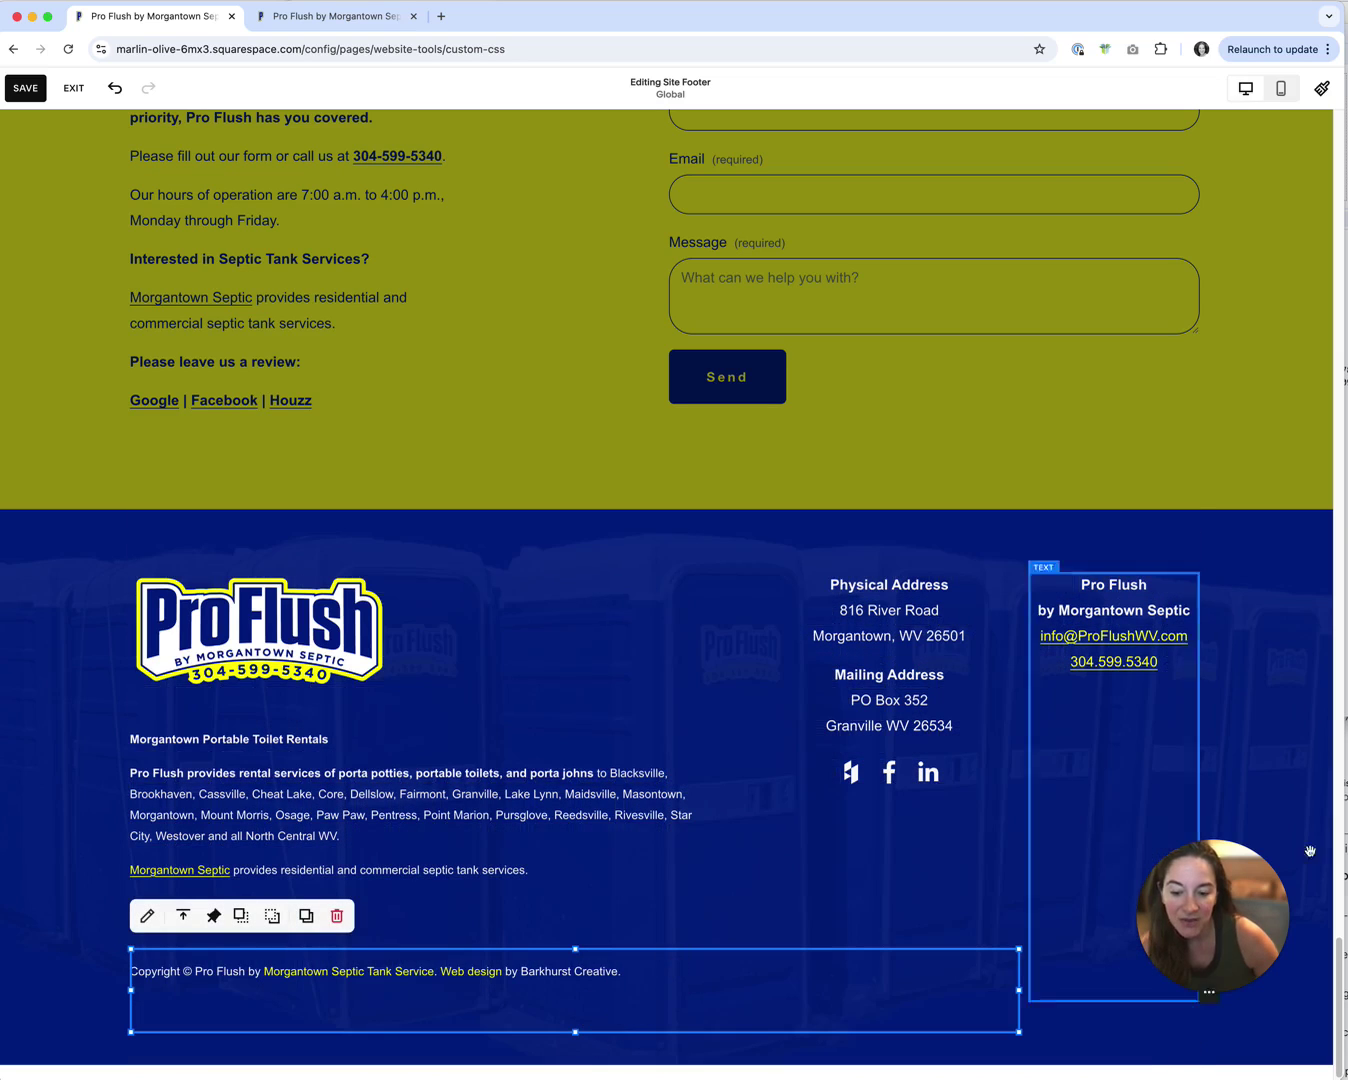
key(Escape)
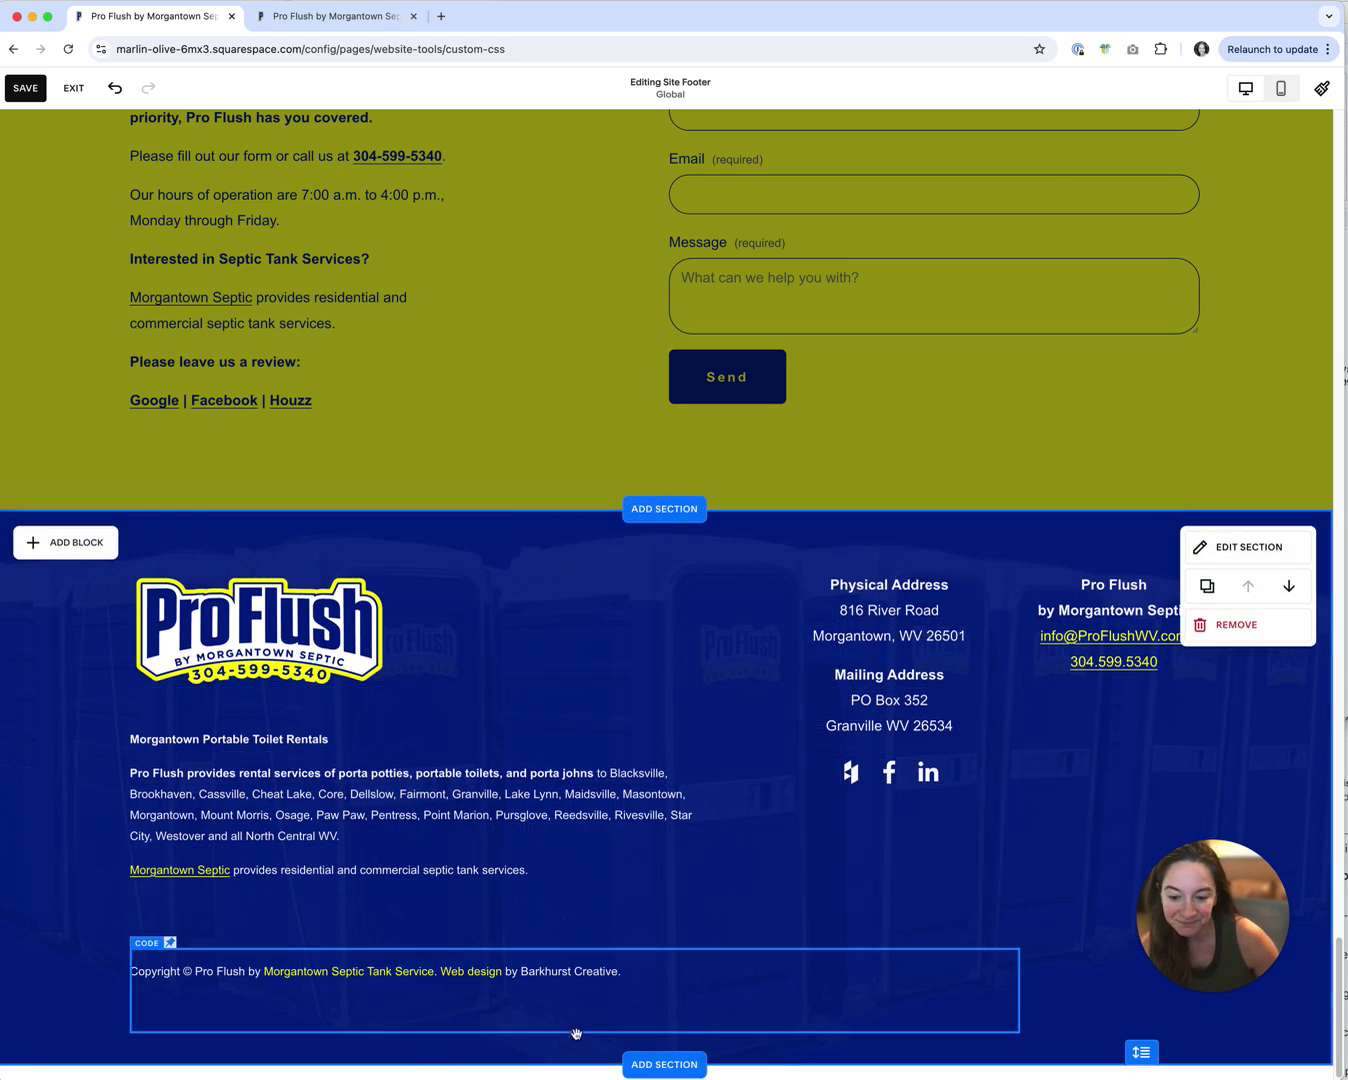
click(577, 1030)
drag(577, 1030, 570, 1000)
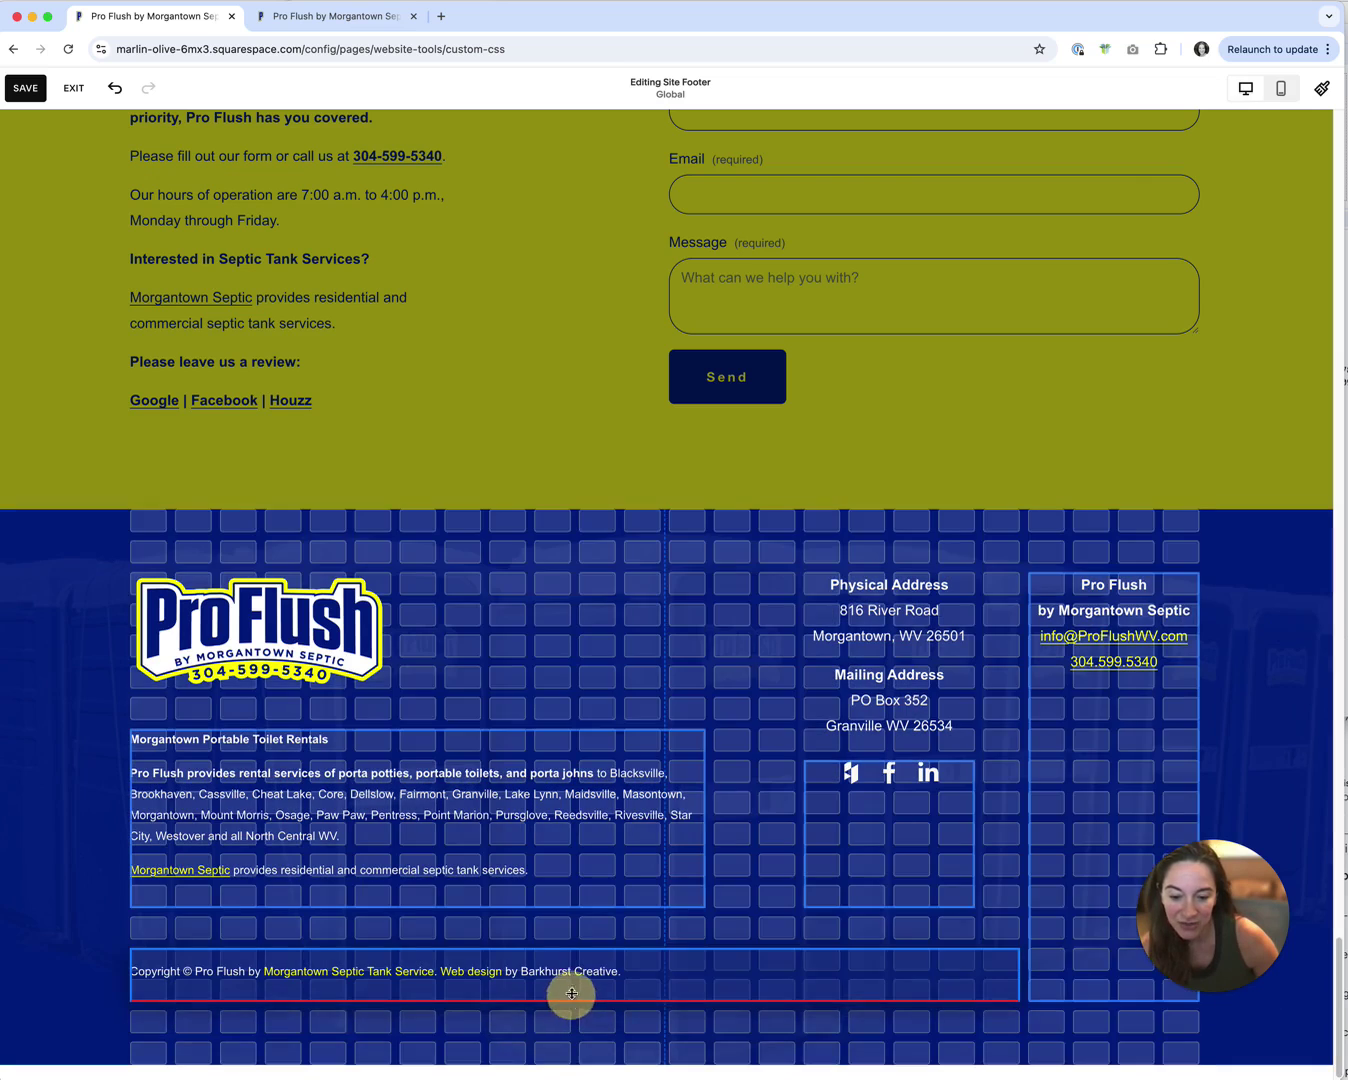
click(1026, 1041)
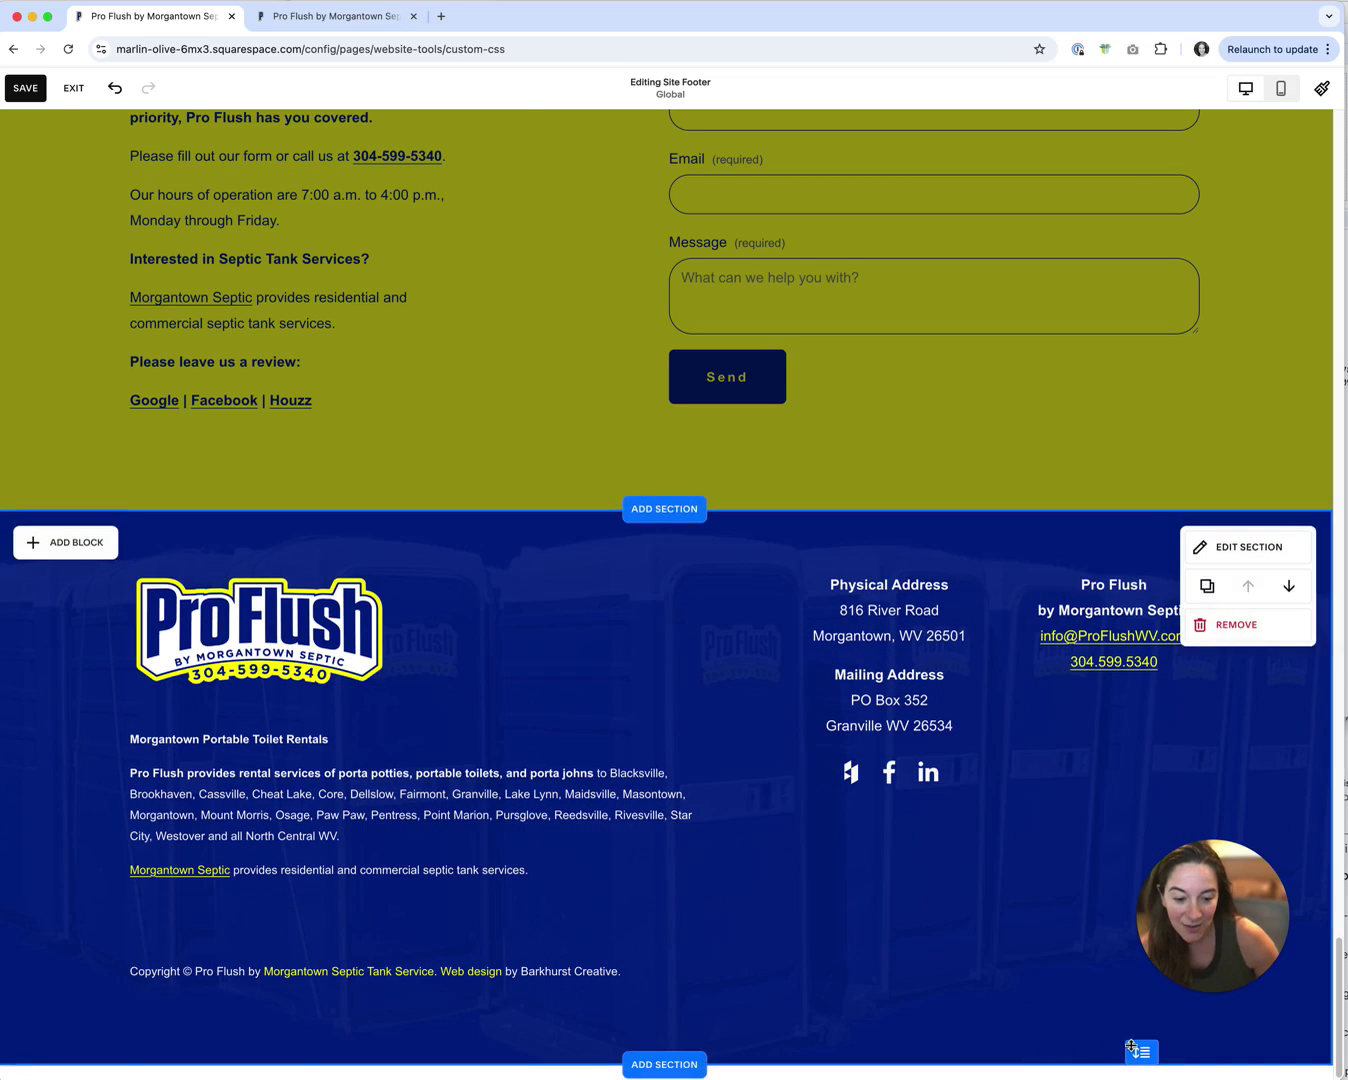
click(1142, 1053)
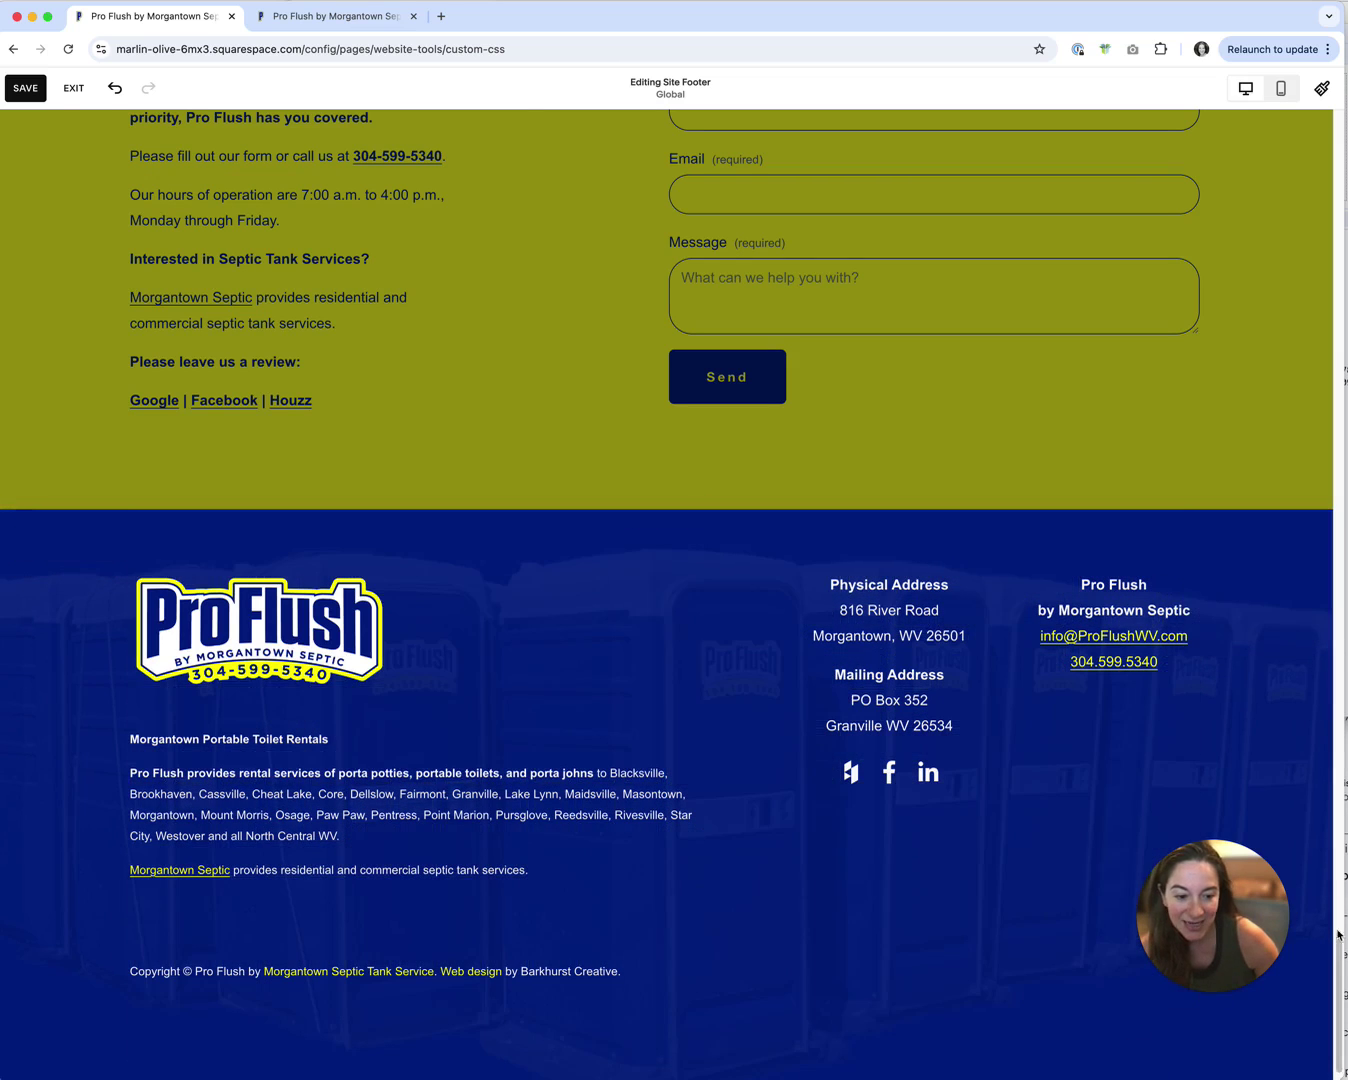
scroll(727, 963, down, 1)
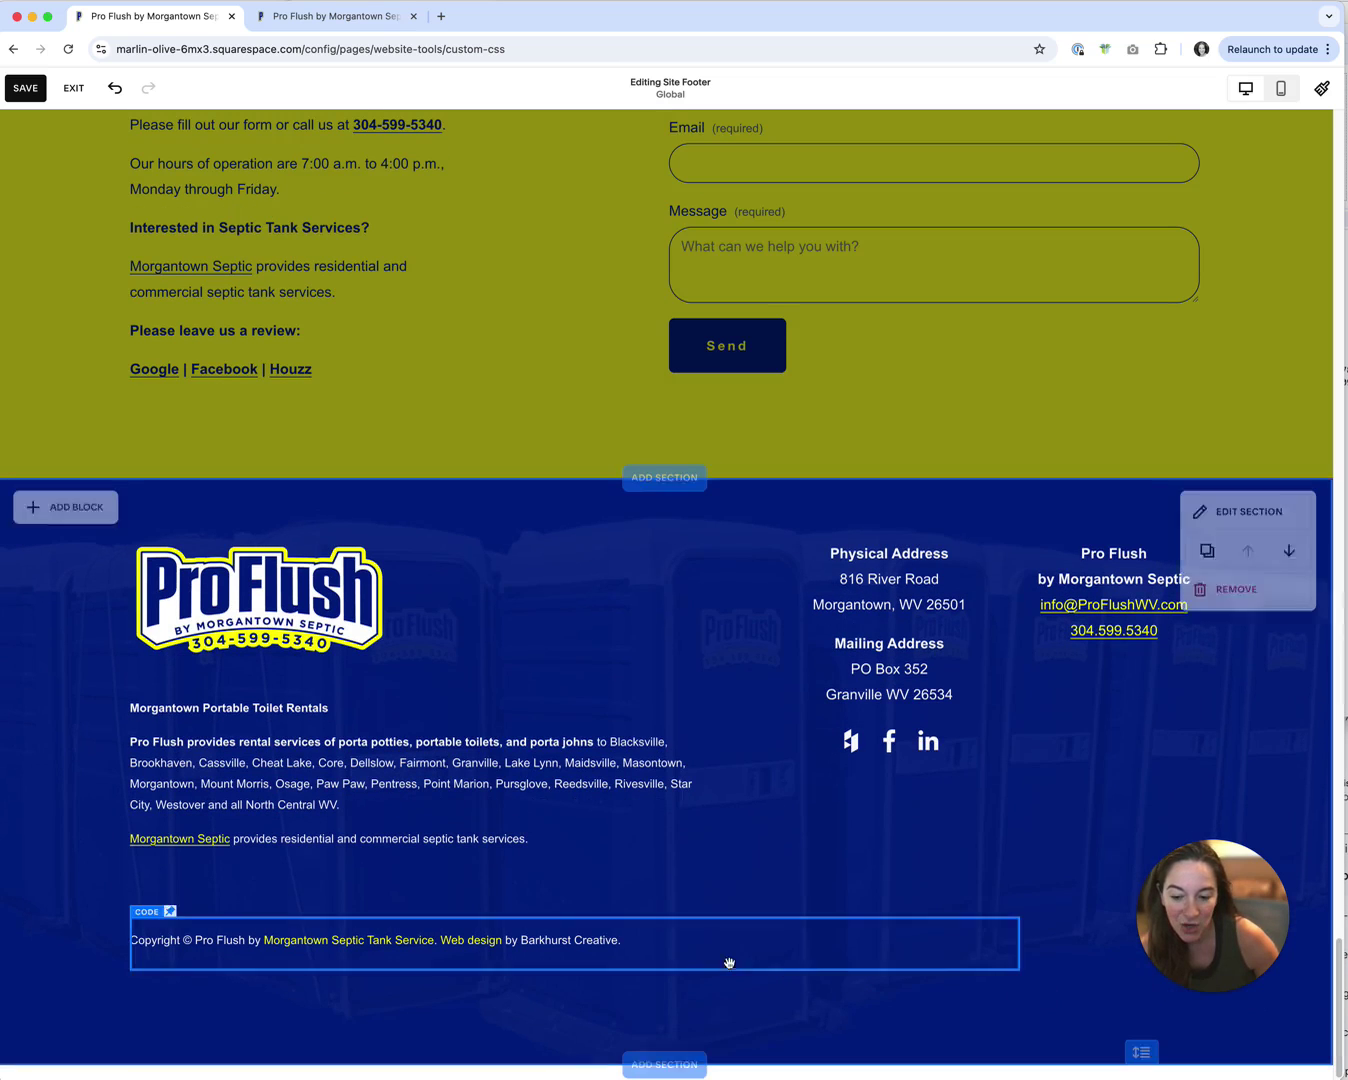
Nudge the footer section height once more, then save and exit the footer editor
click(1142, 1052)
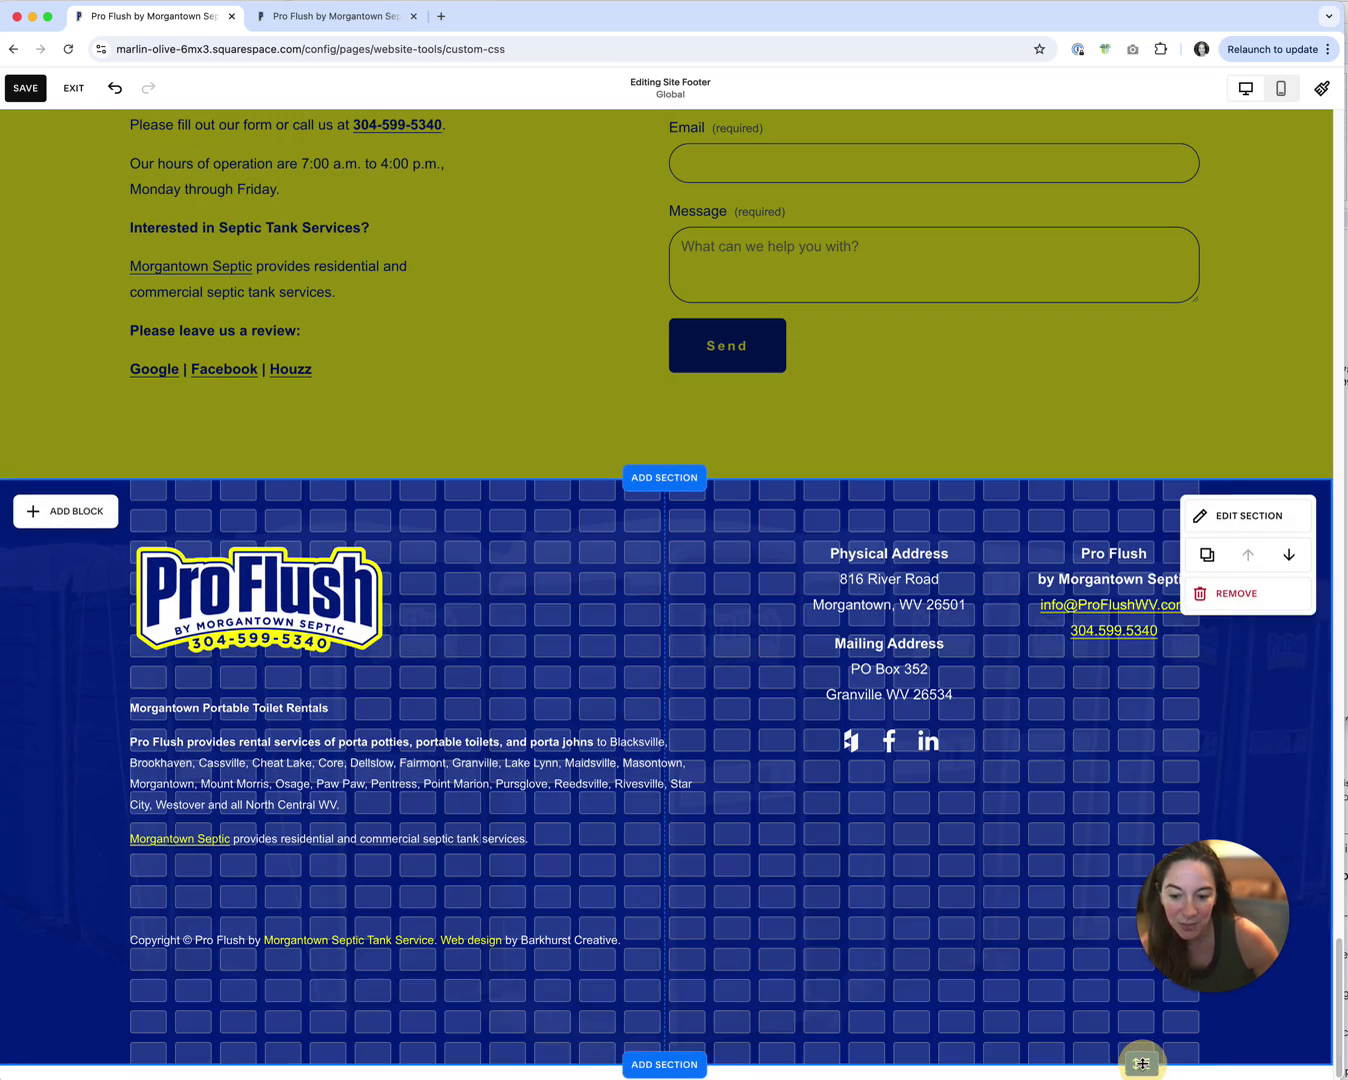
click(28, 92)
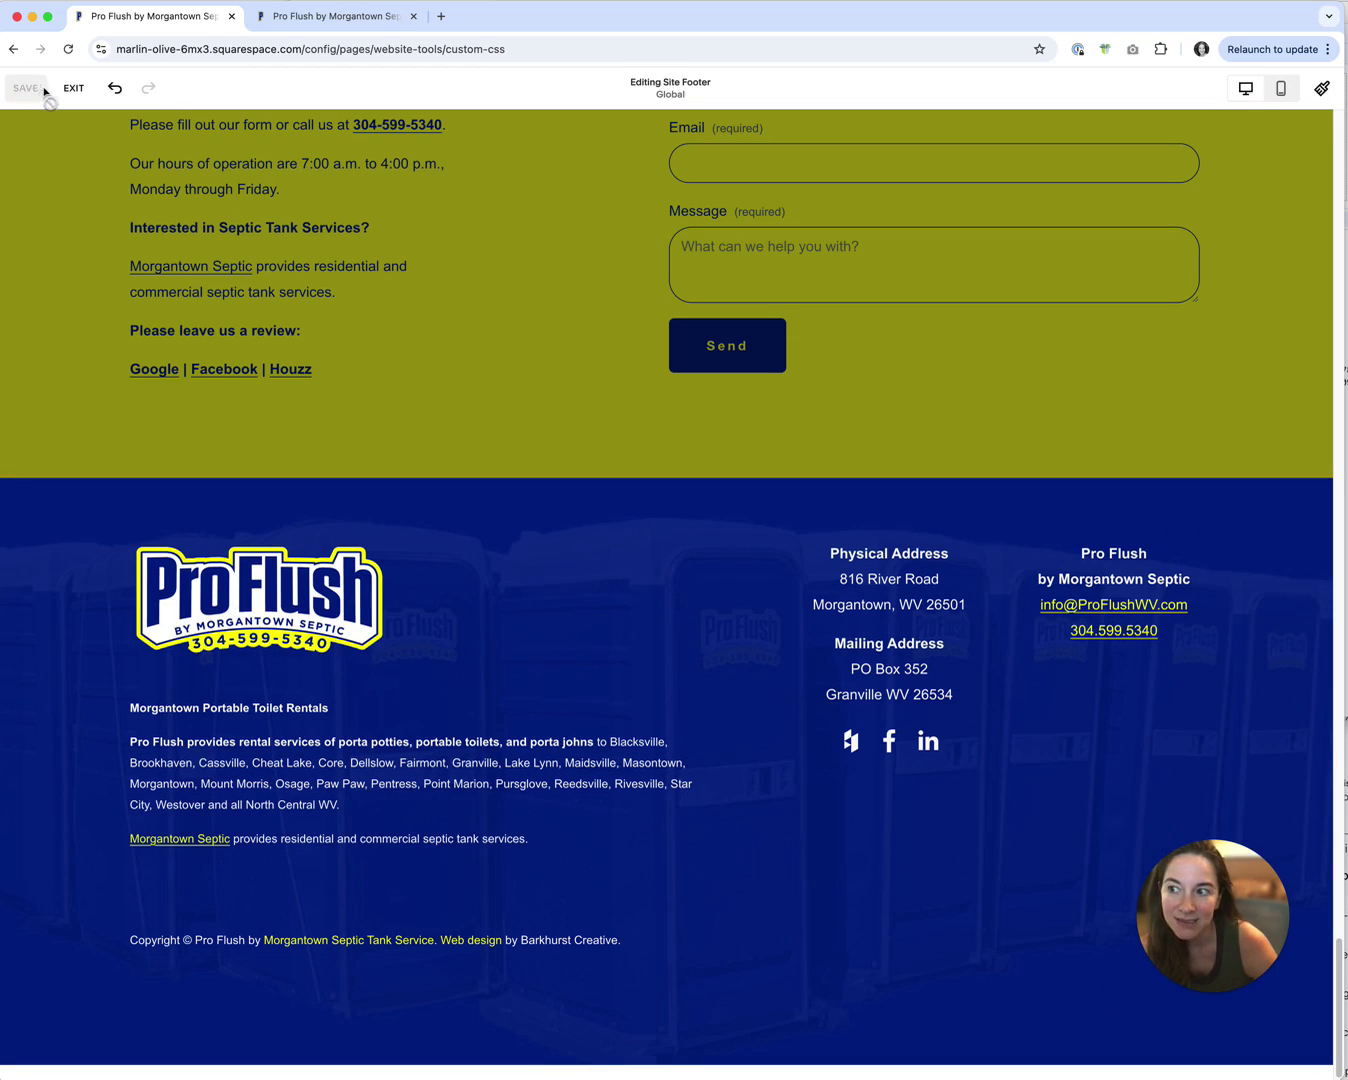
click(73, 90)
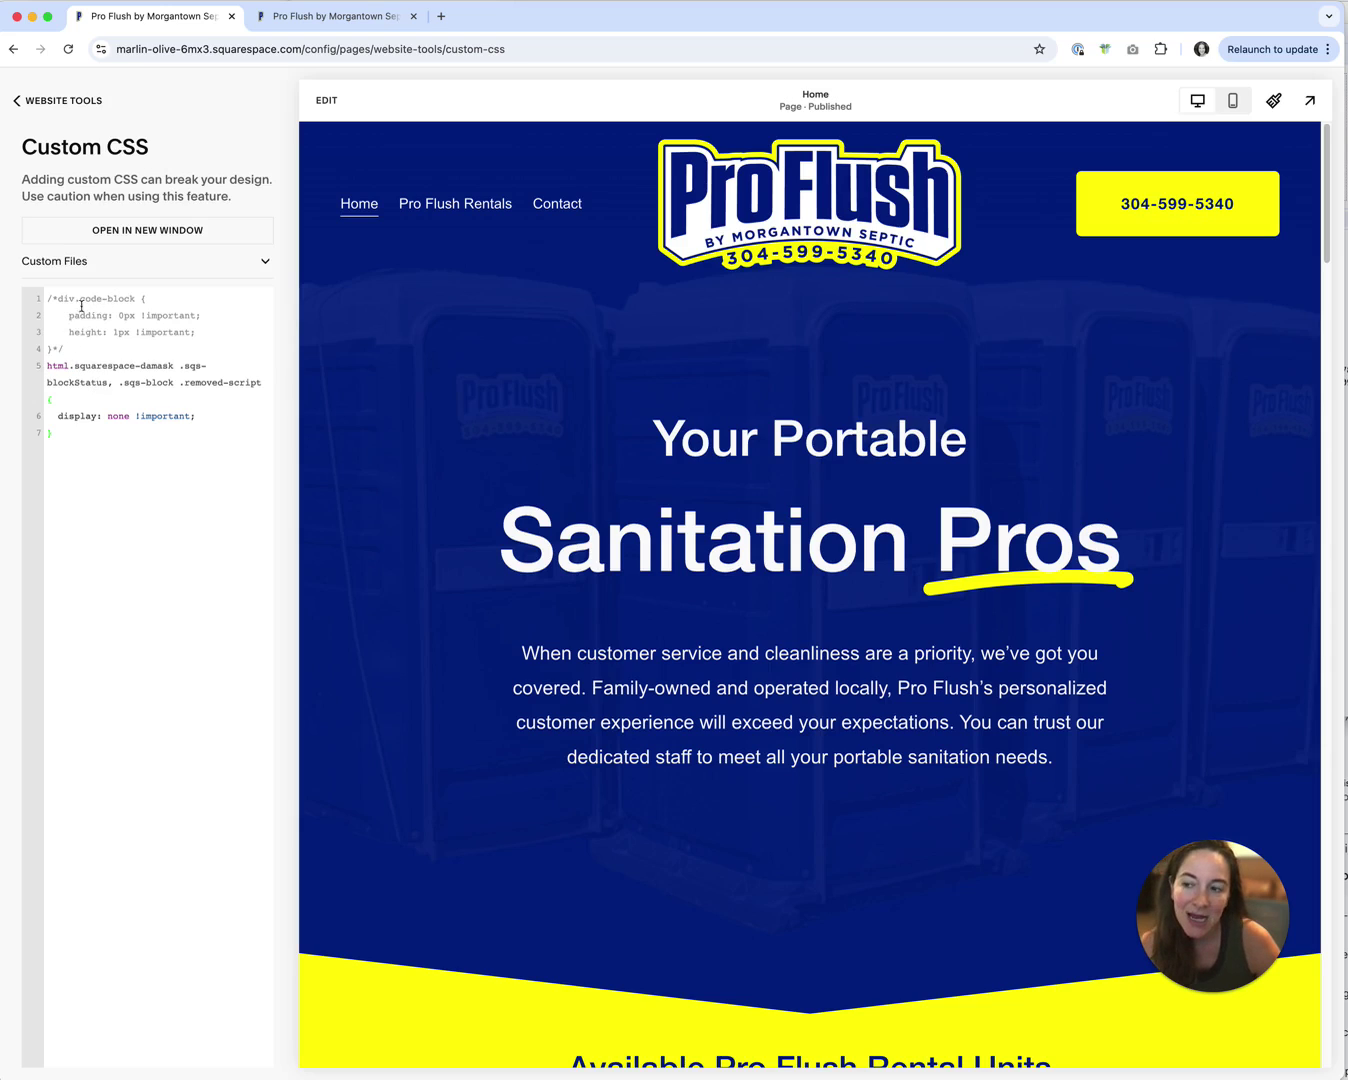
Remove the /* and */ markers to activate the code-block rule setting zero padding and 1px height
click(61, 347)
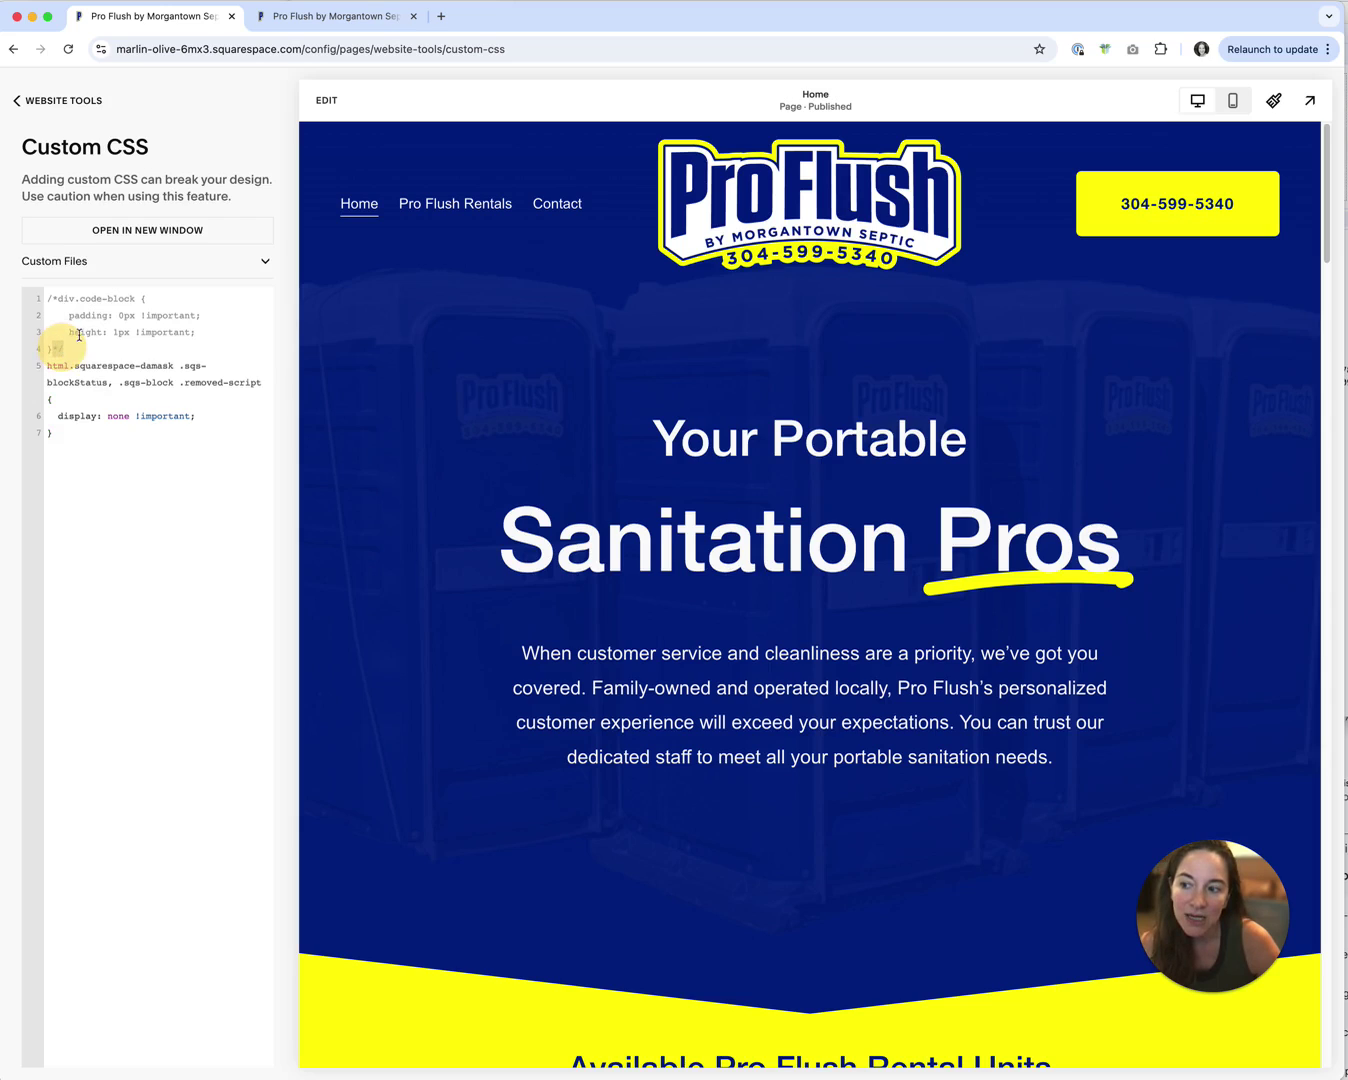
key(BackSpace)
key(BackSpace)
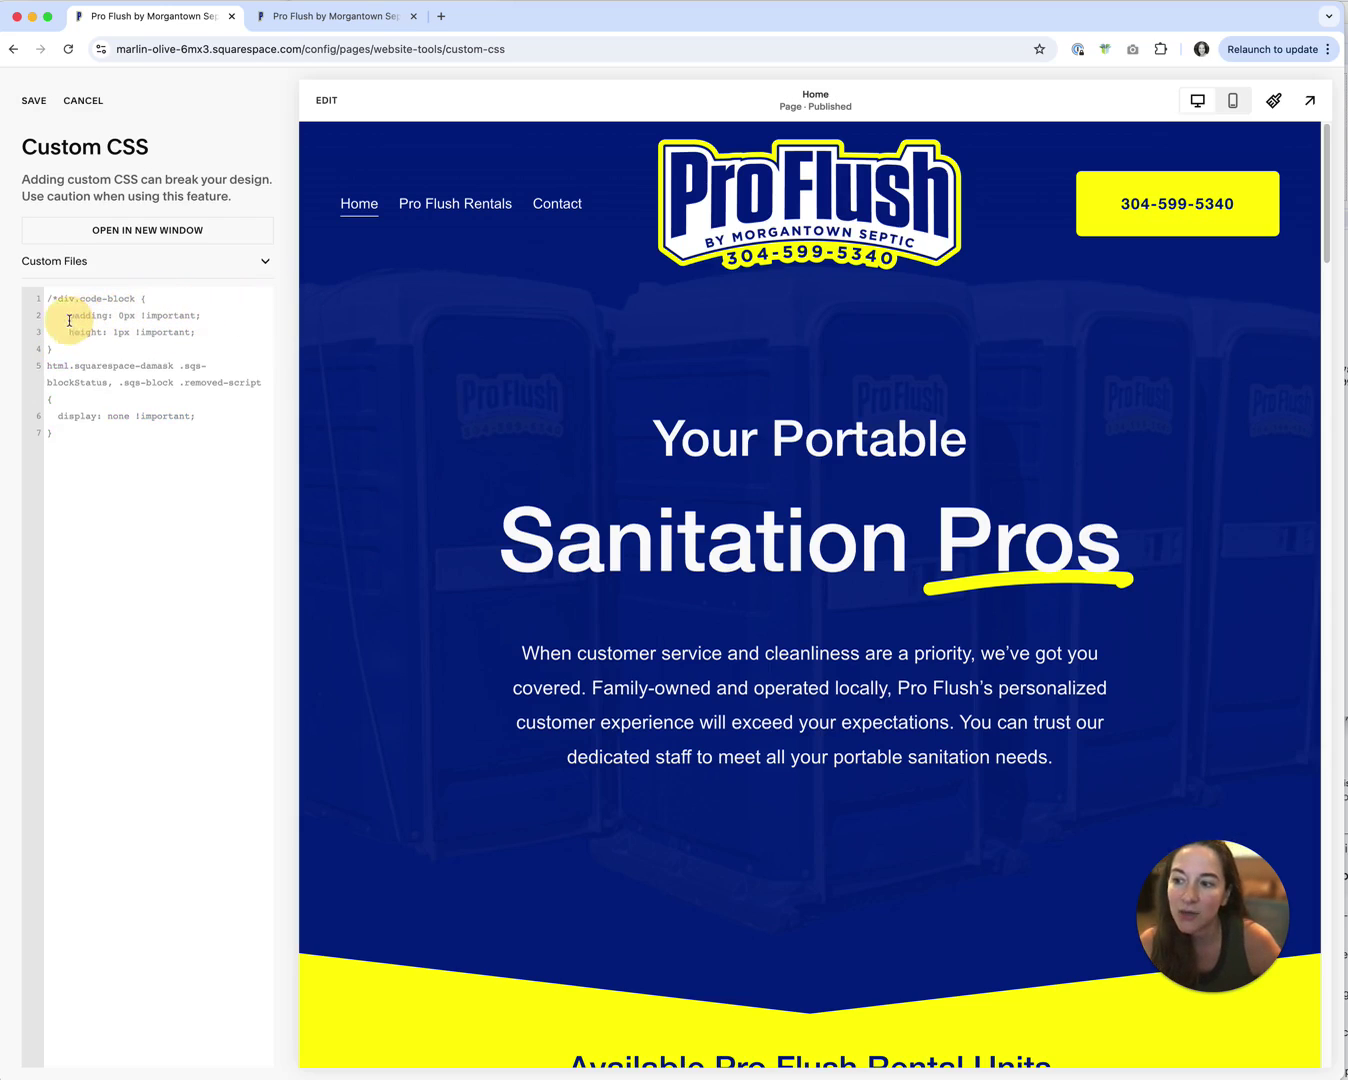
click(57, 298)
key(BackSpace)
key(BackSpace)
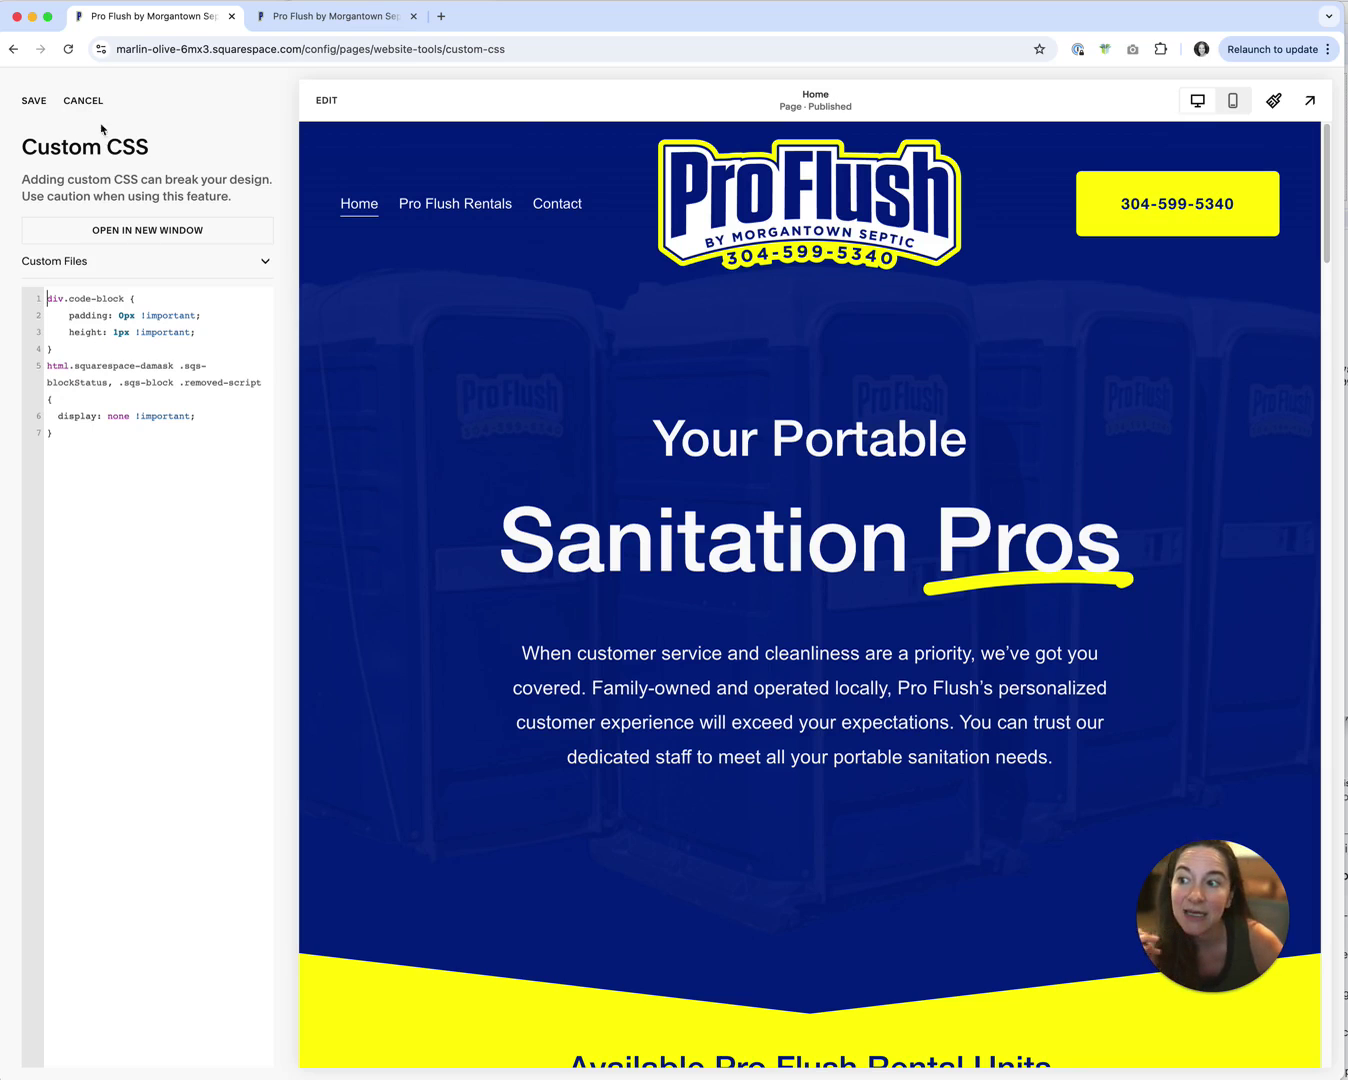
drag(1331, 252, 1164, 763)
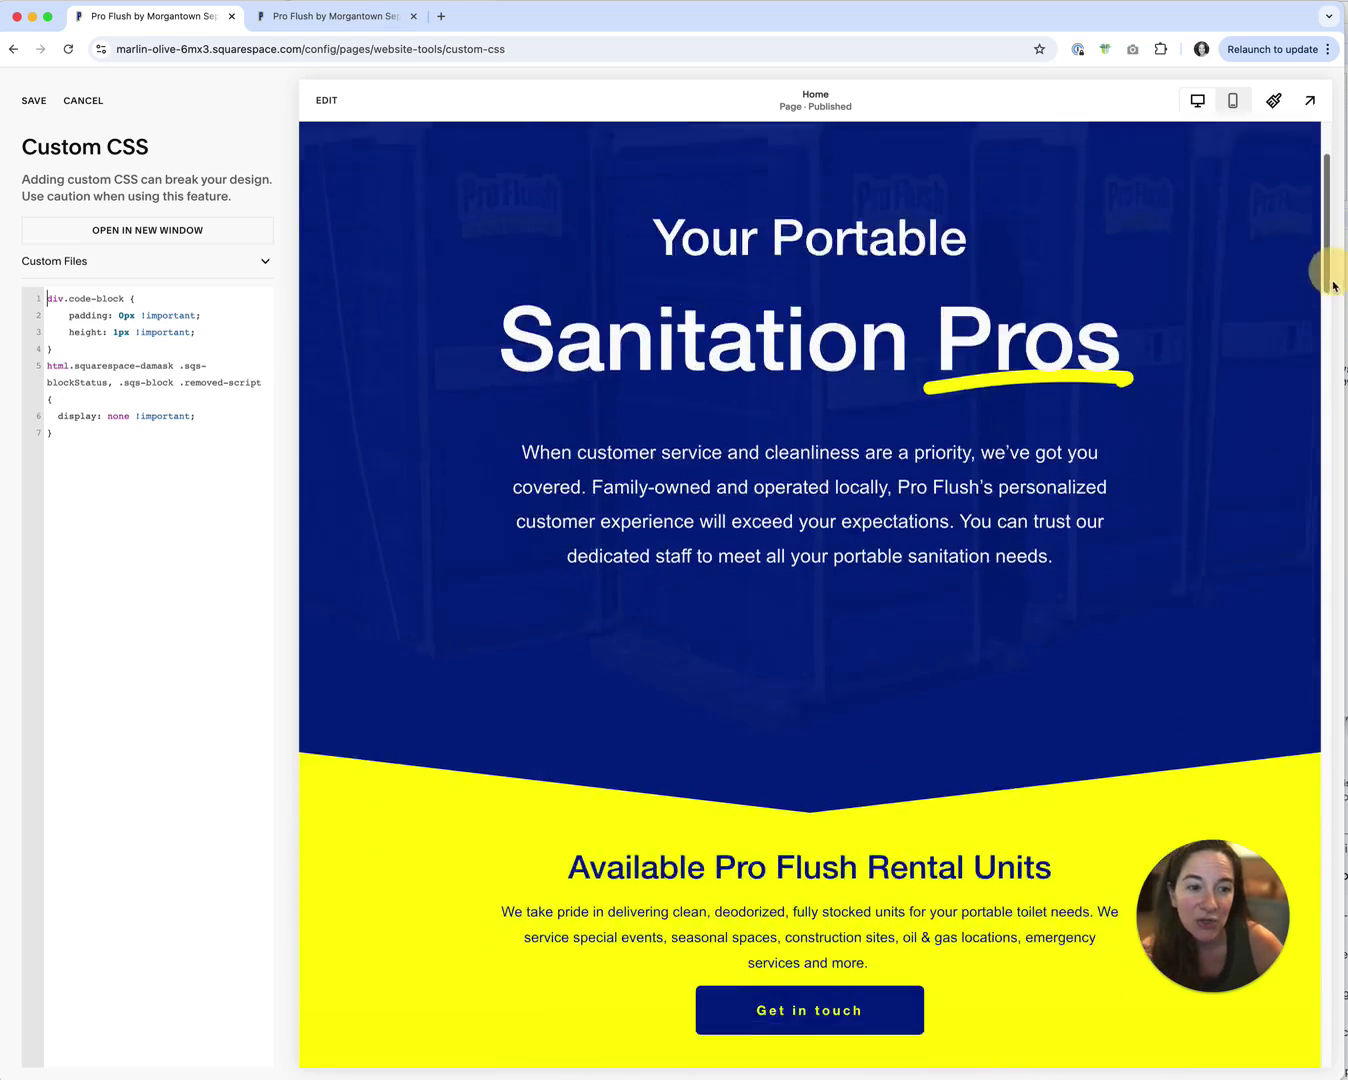
scroll(1164, 763, down, 10)
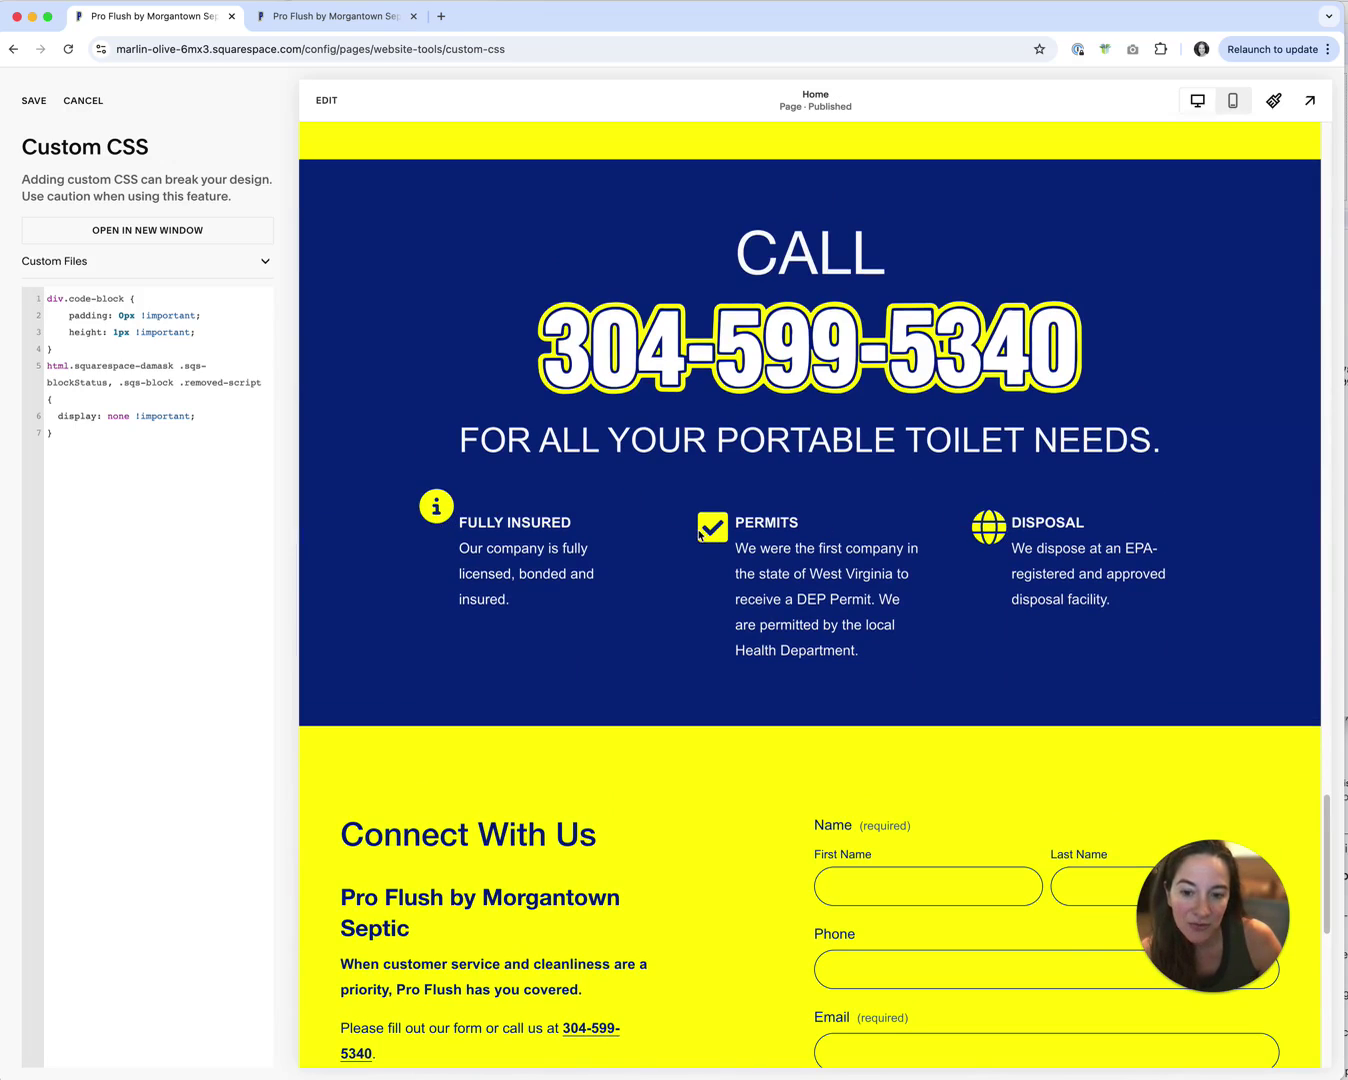
drag(50, 345, 49, 300)
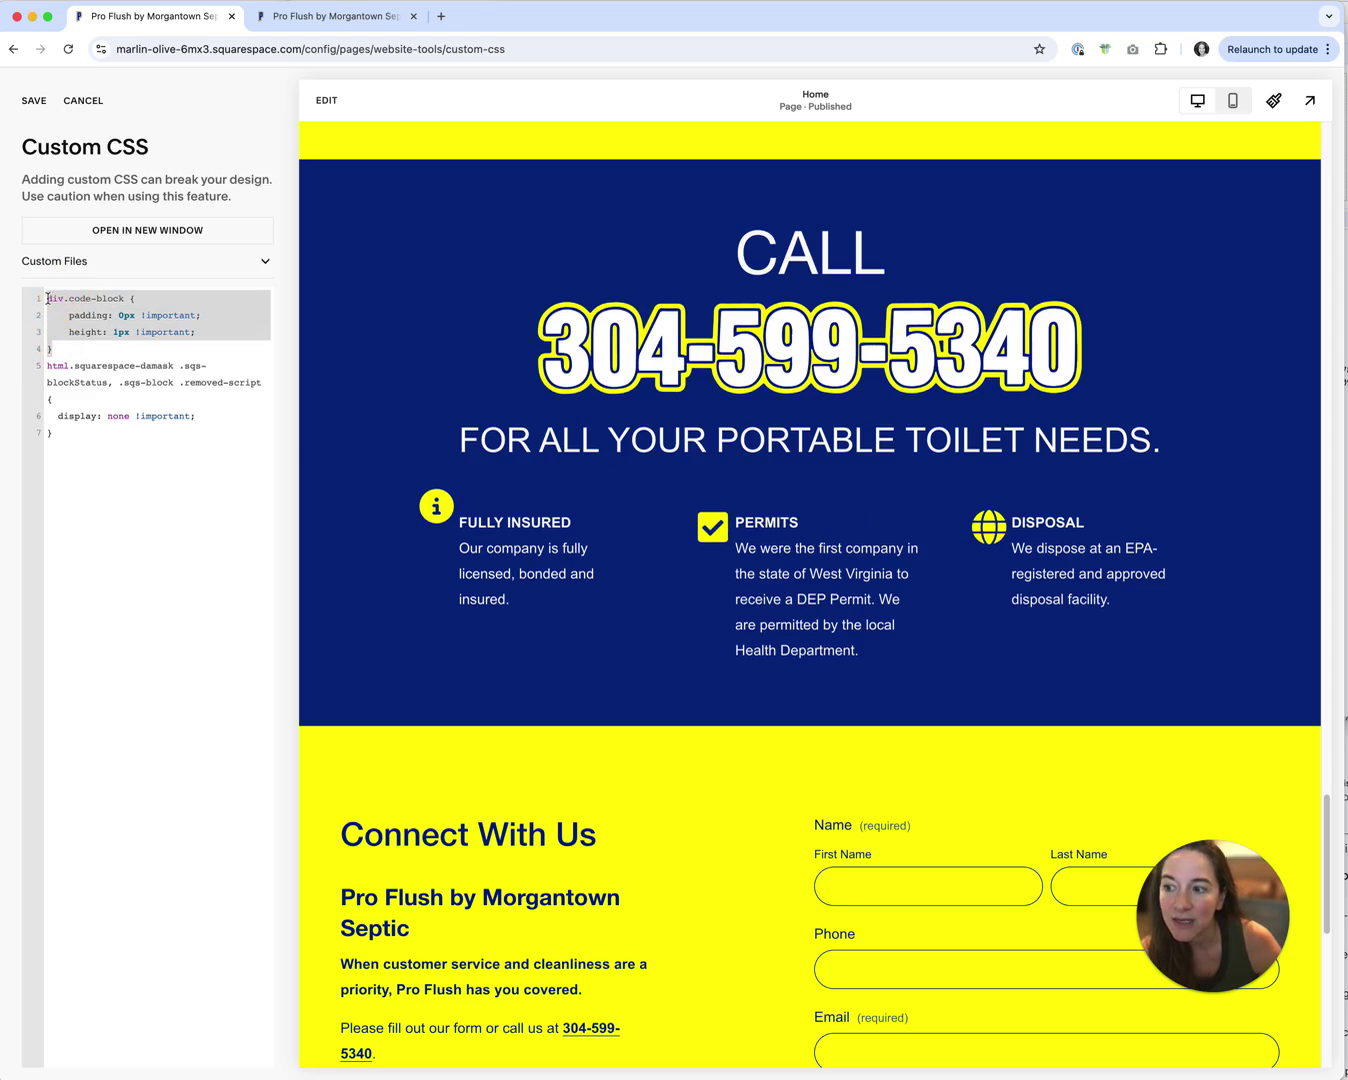
Wrap the code-block padding and height rule on lines 1–4 in /* */ comment markers
click(50, 300)
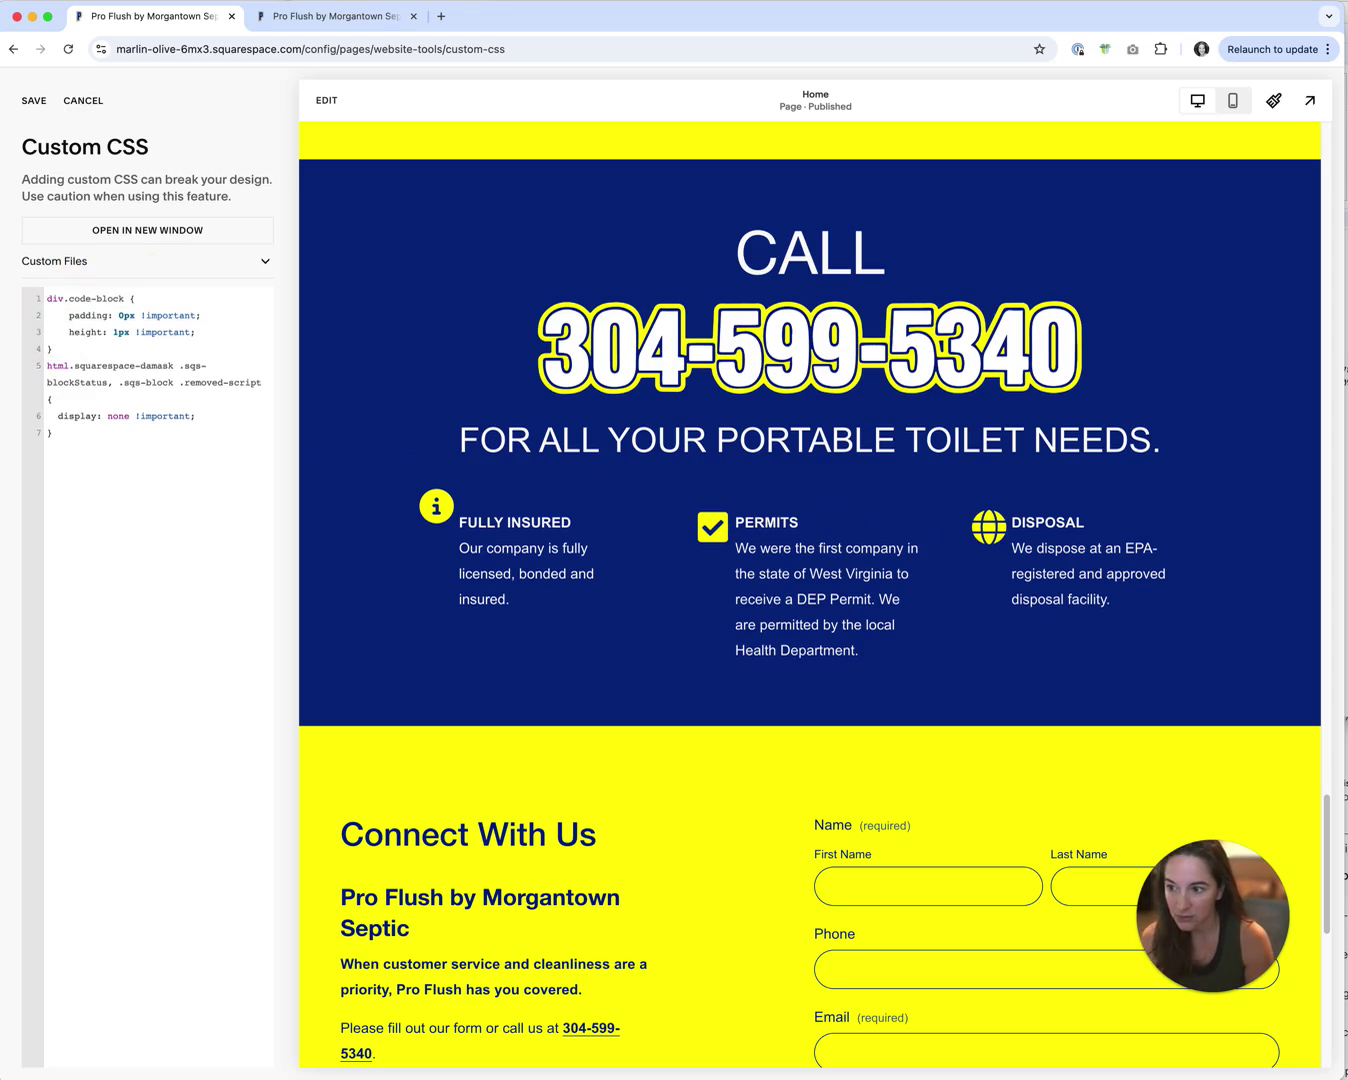
text(/*)
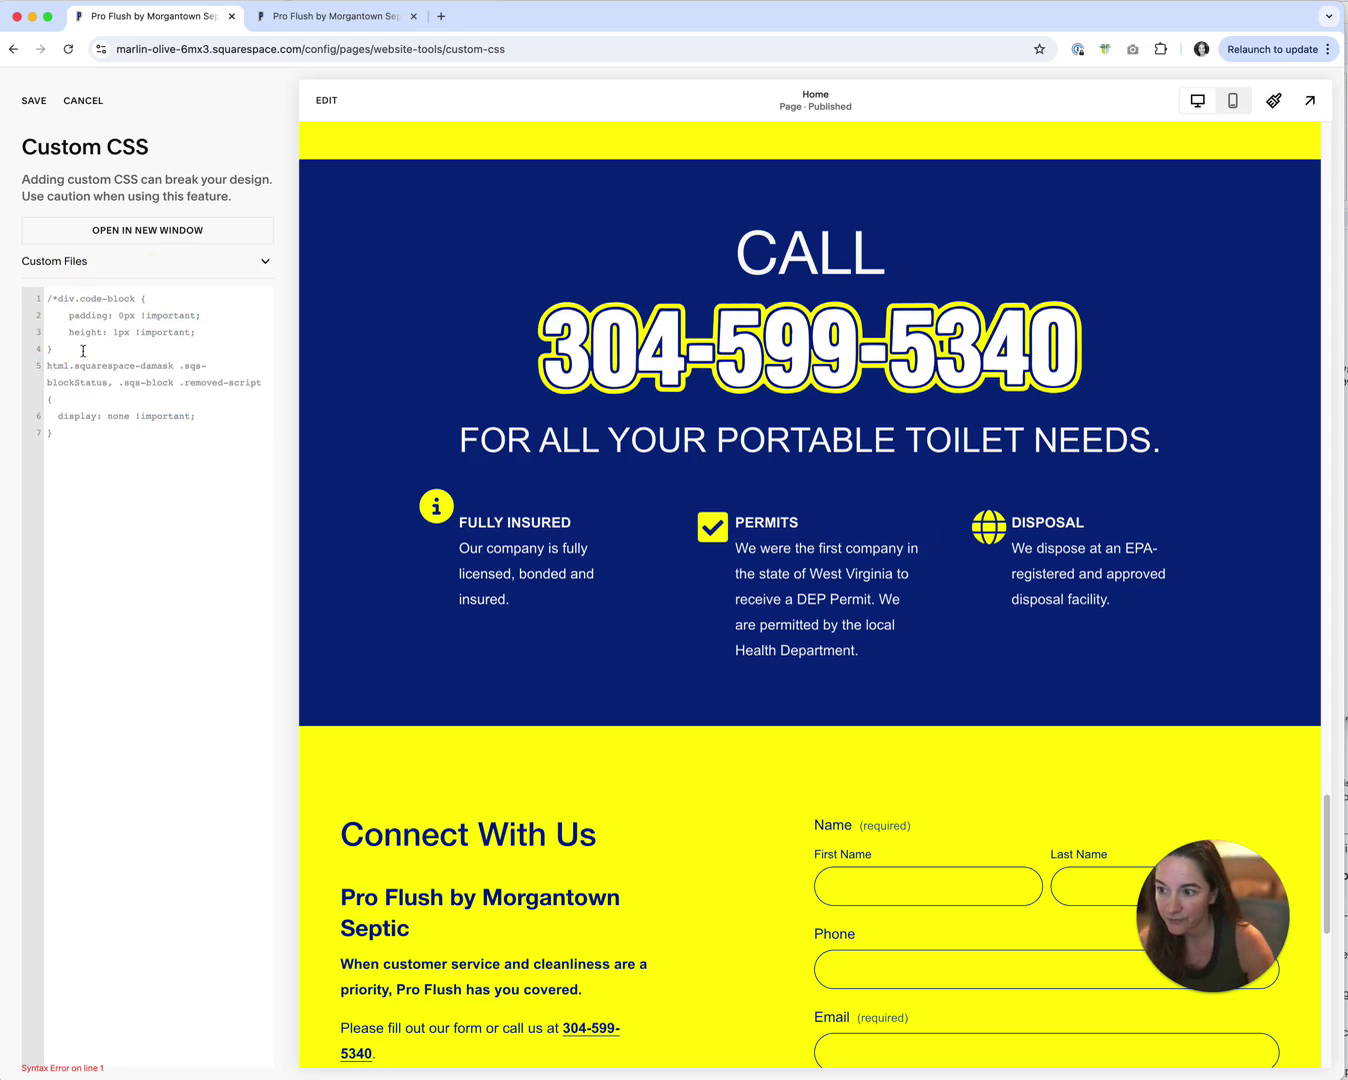
click(115, 340)
text(*/)
click(34, 100)
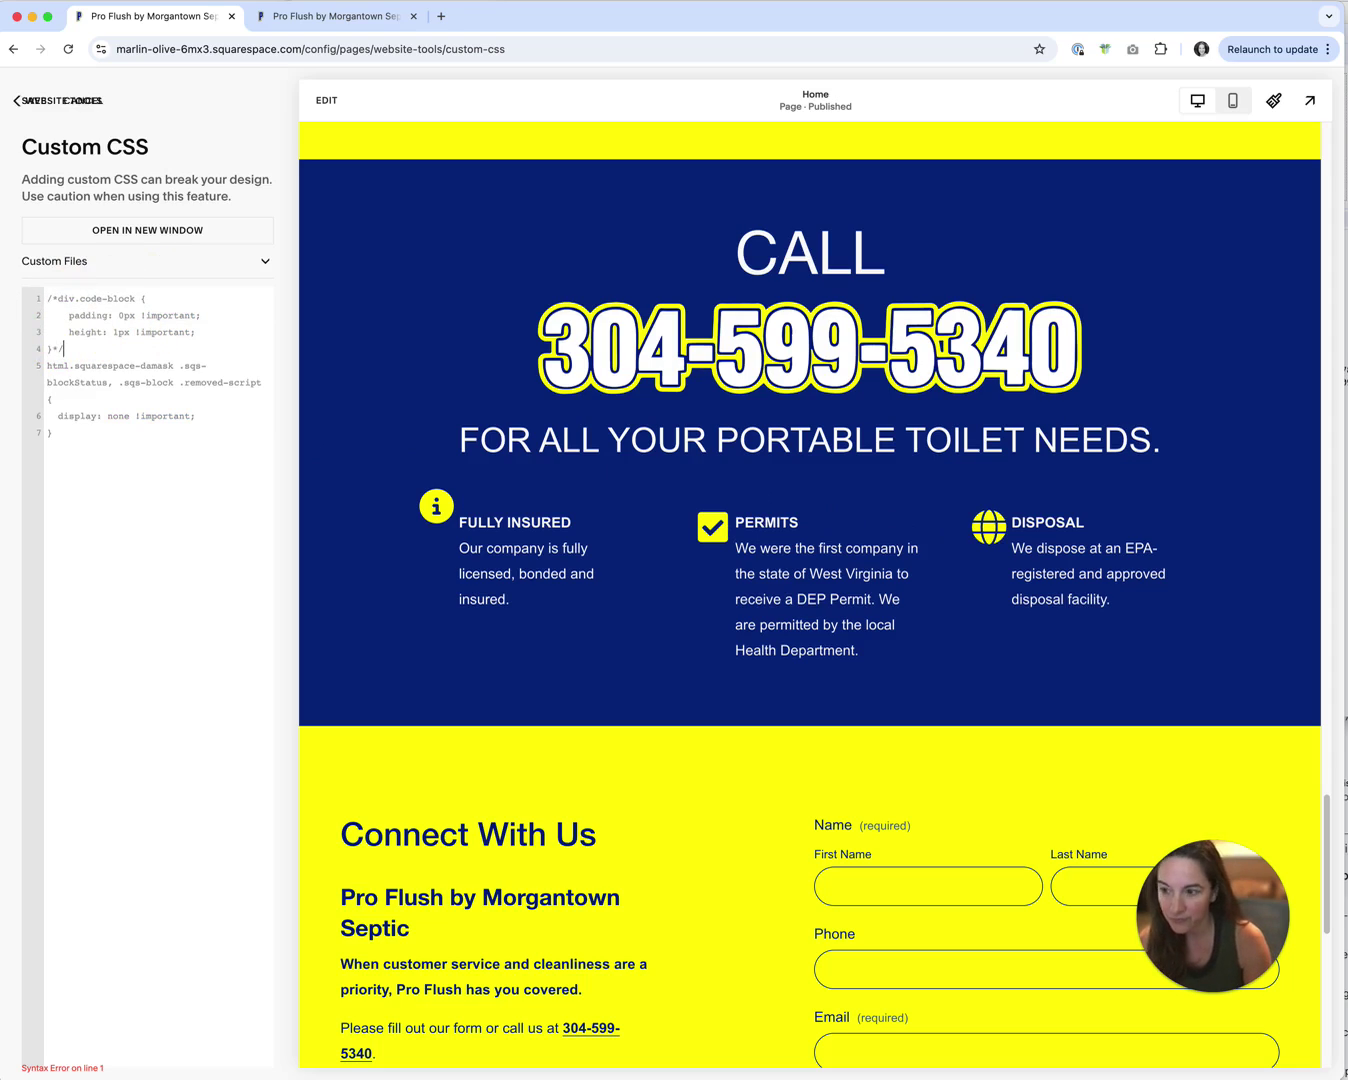